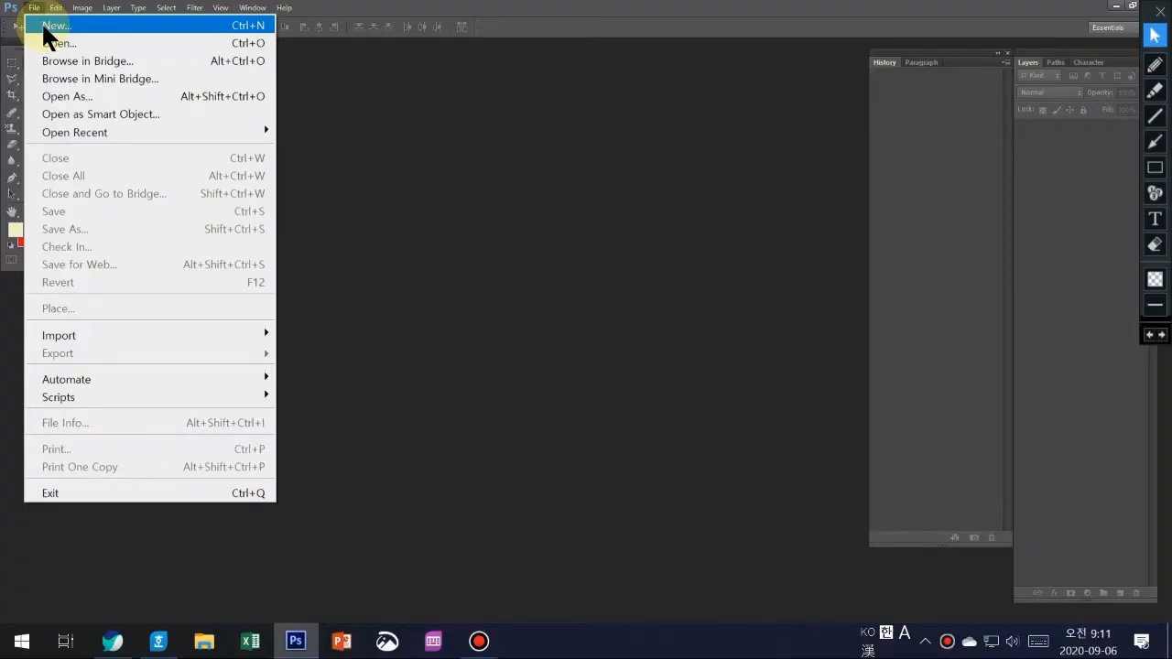
Step: Create an 800 x 500 pixel white document named 연습 and move its window clear of the tools
click(46, 26)
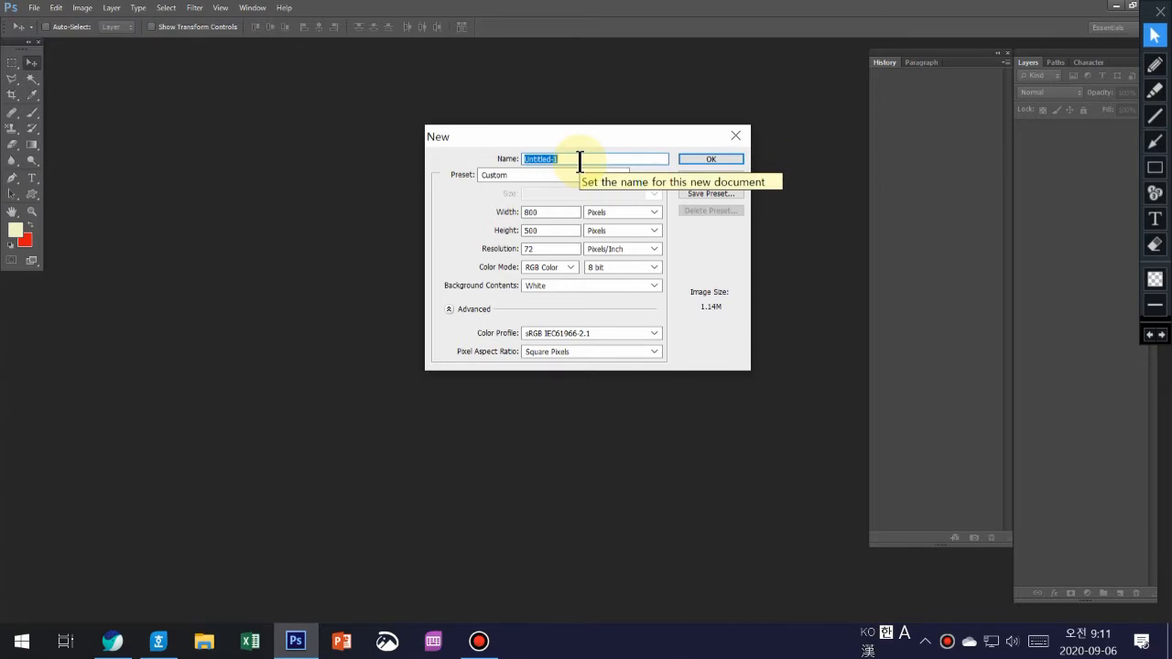
text(dui)
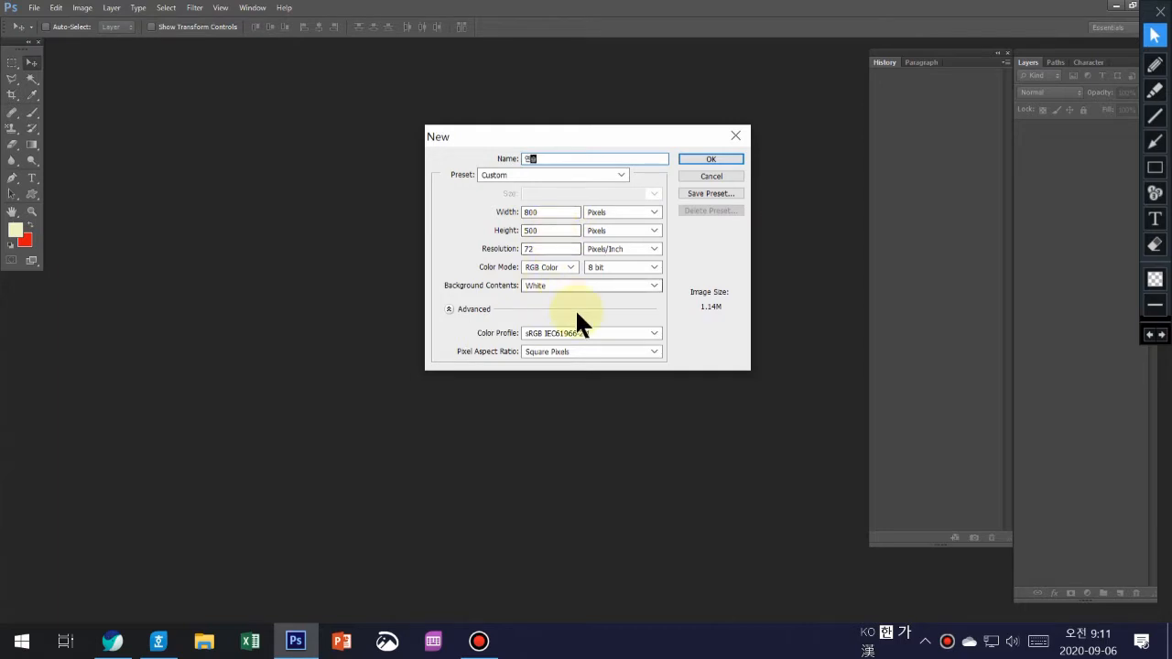
click(700, 159)
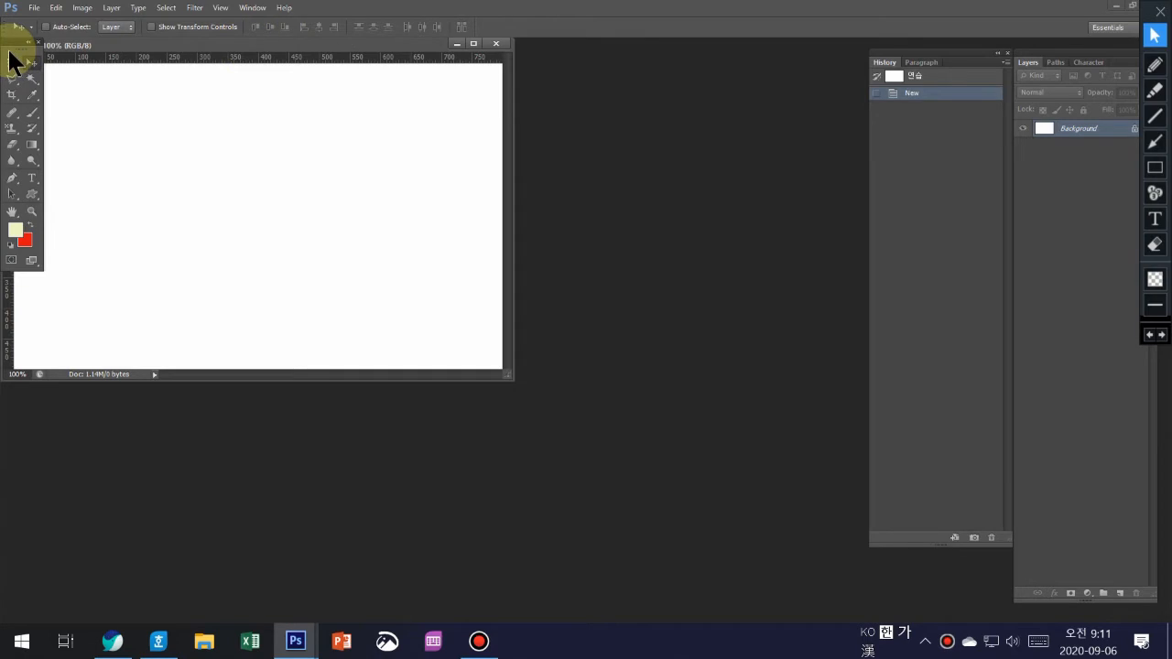
drag(123, 45, 207, 64)
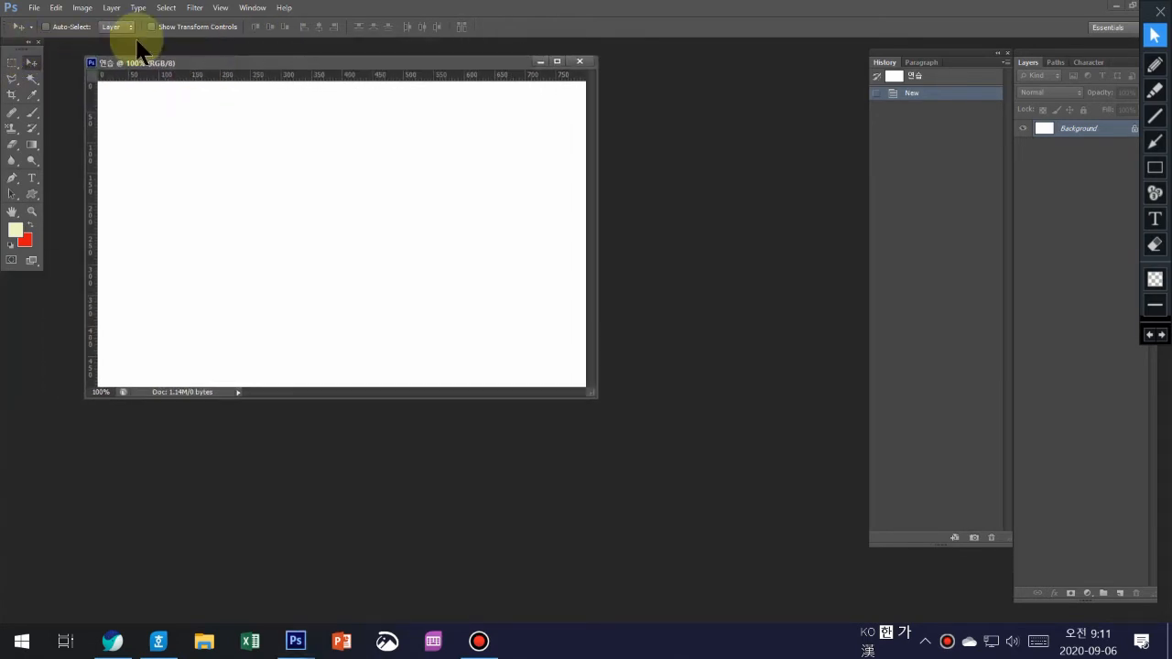
Step: Open the image 글자연습.png and place its window beside the 연습 document
click(35, 8)
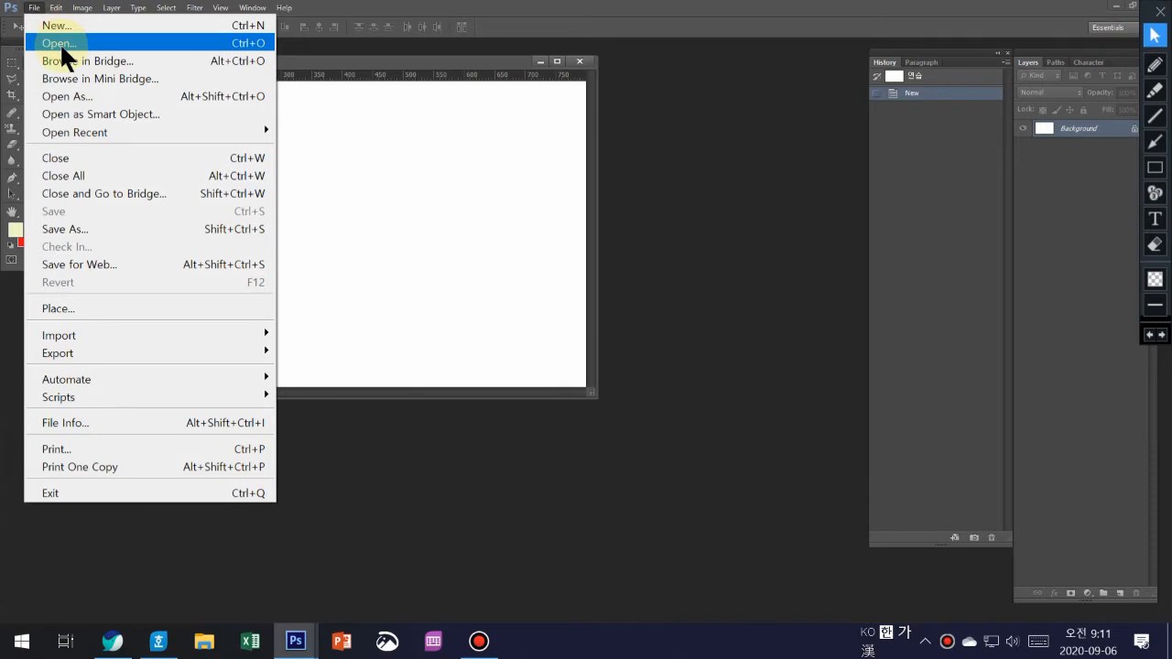
click(60, 42)
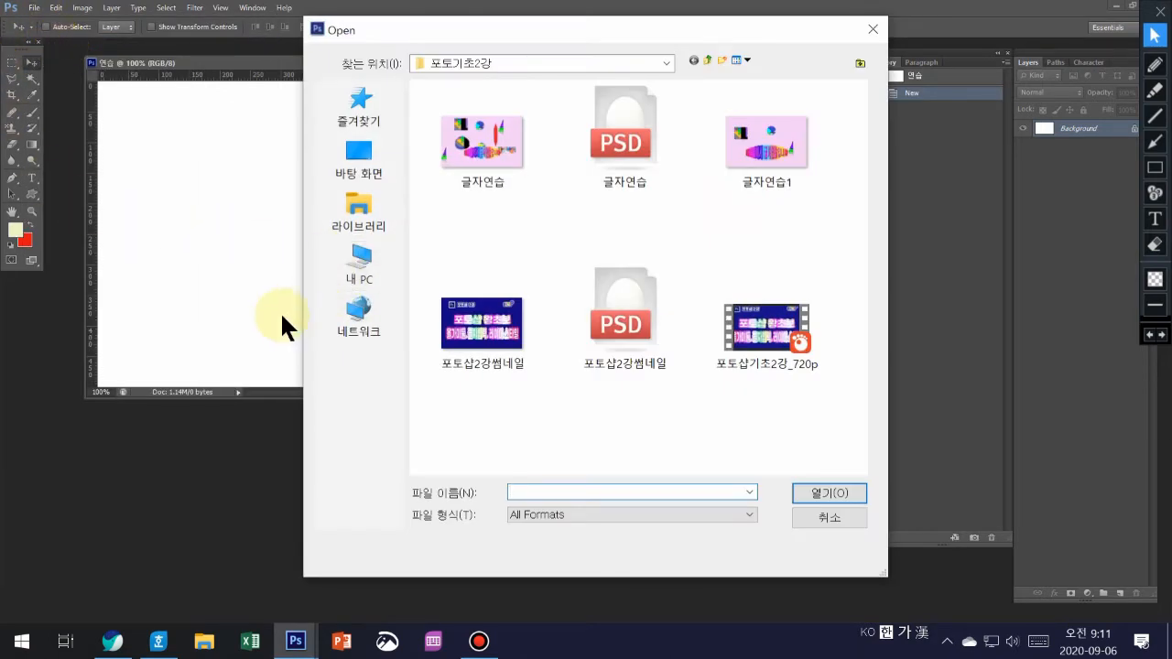
double_click(483, 135)
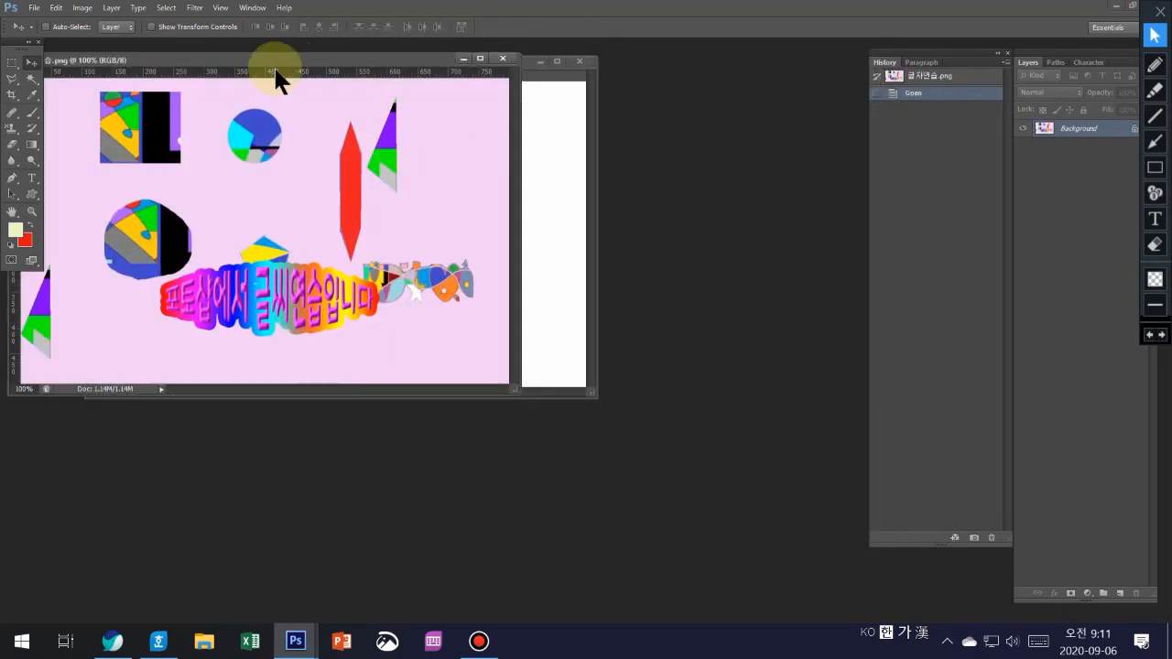
drag(274, 77, 614, 73)
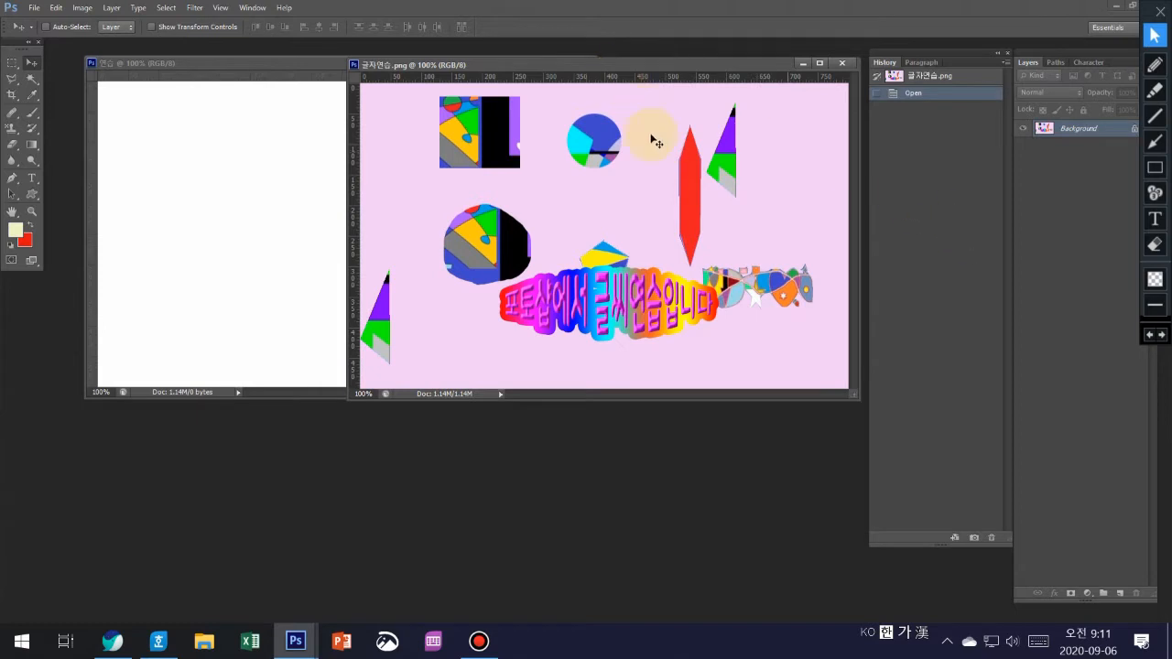
Step: Outline the upper triangle in 글자연습.png with the Polygonal Lasso and copy it to the upper-left area of the 연습 canvas
click(19, 84)
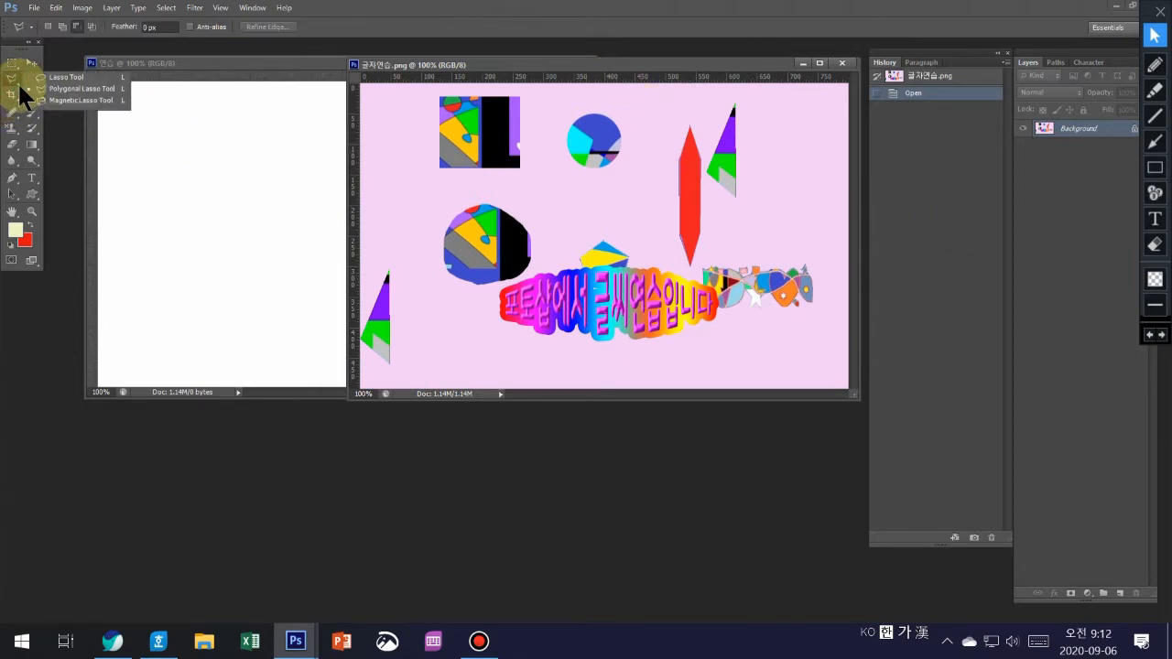
click(91, 88)
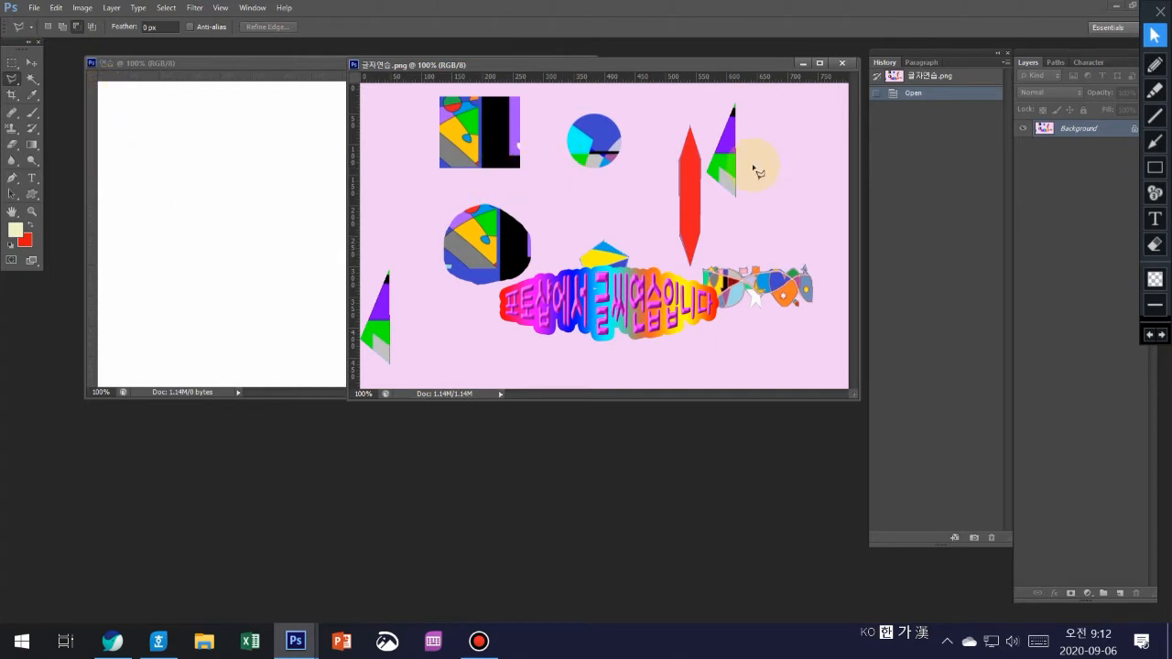
click(734, 108)
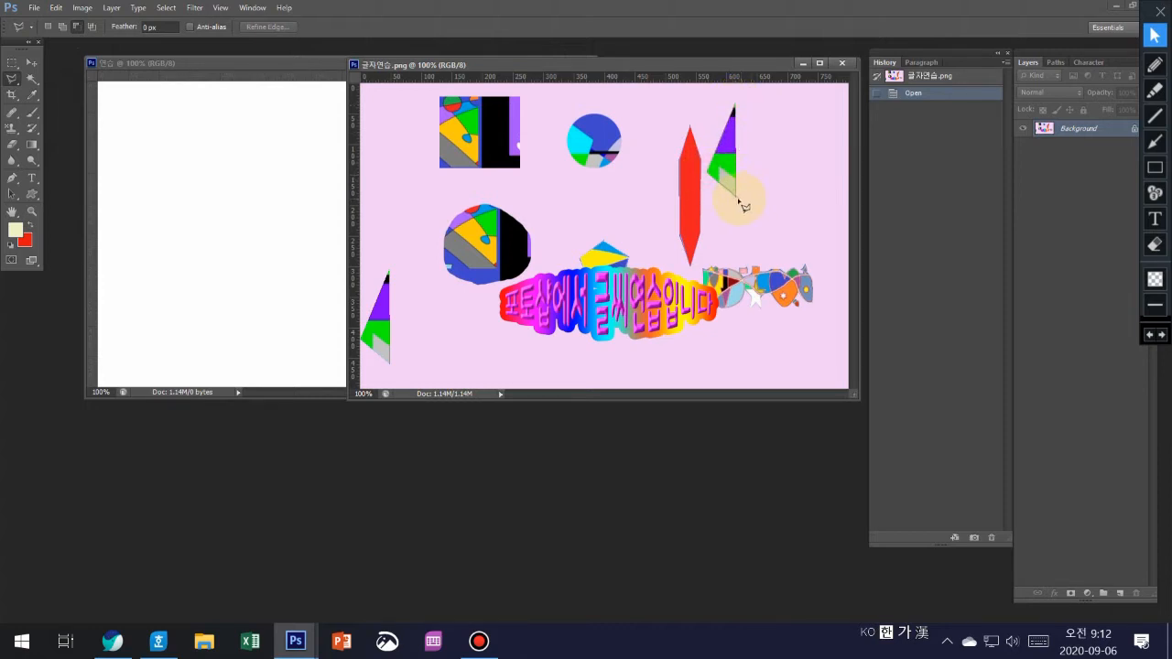
click(734, 108)
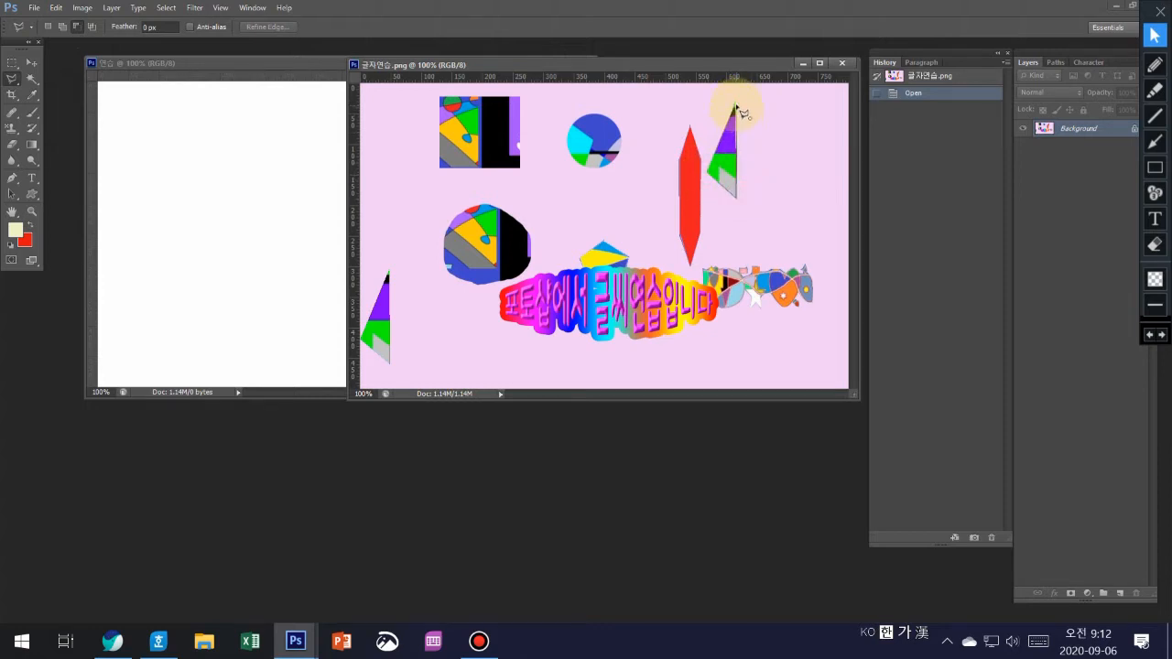
click(736, 108)
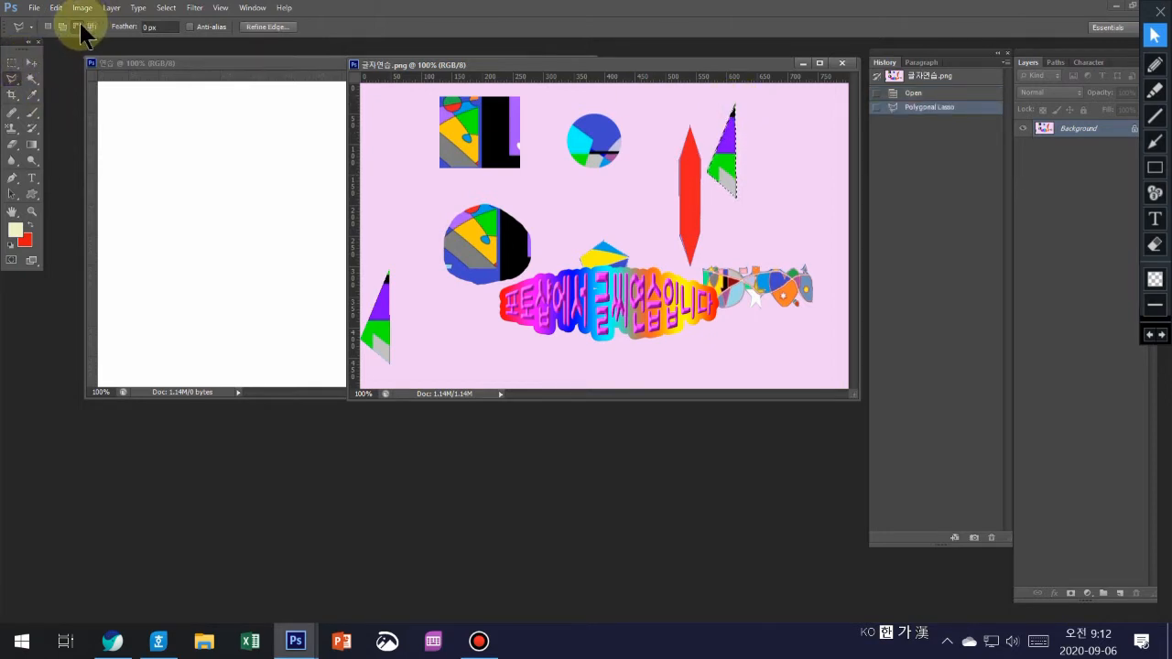
click(32, 61)
drag(723, 170, 262, 157)
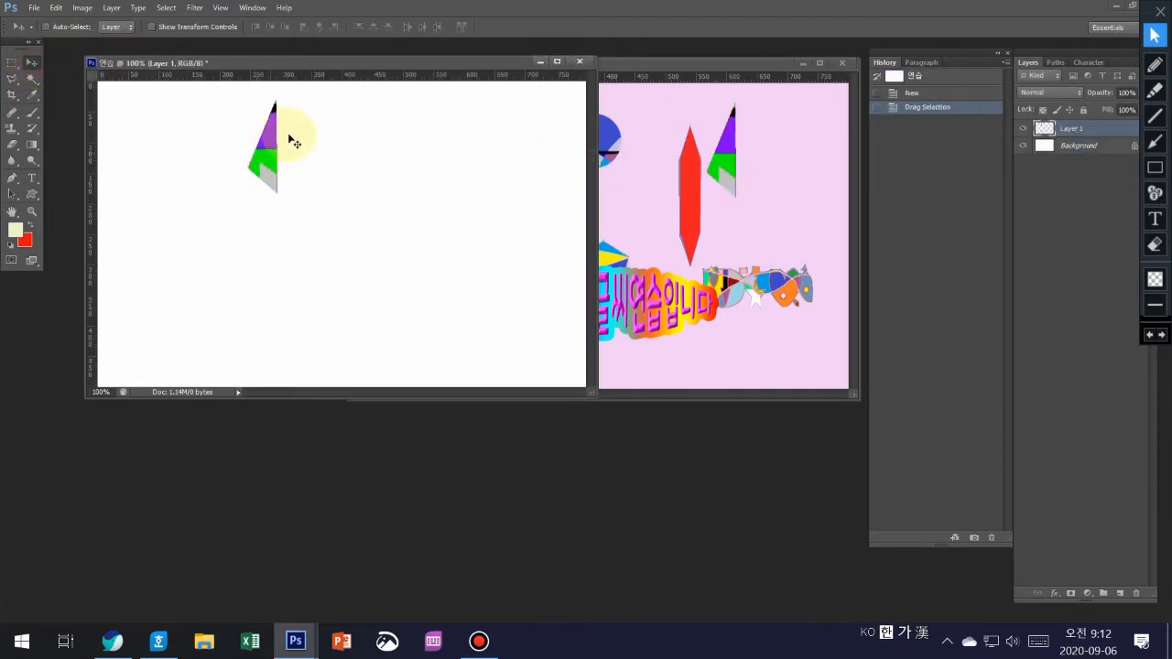
drag(271, 173, 221, 197)
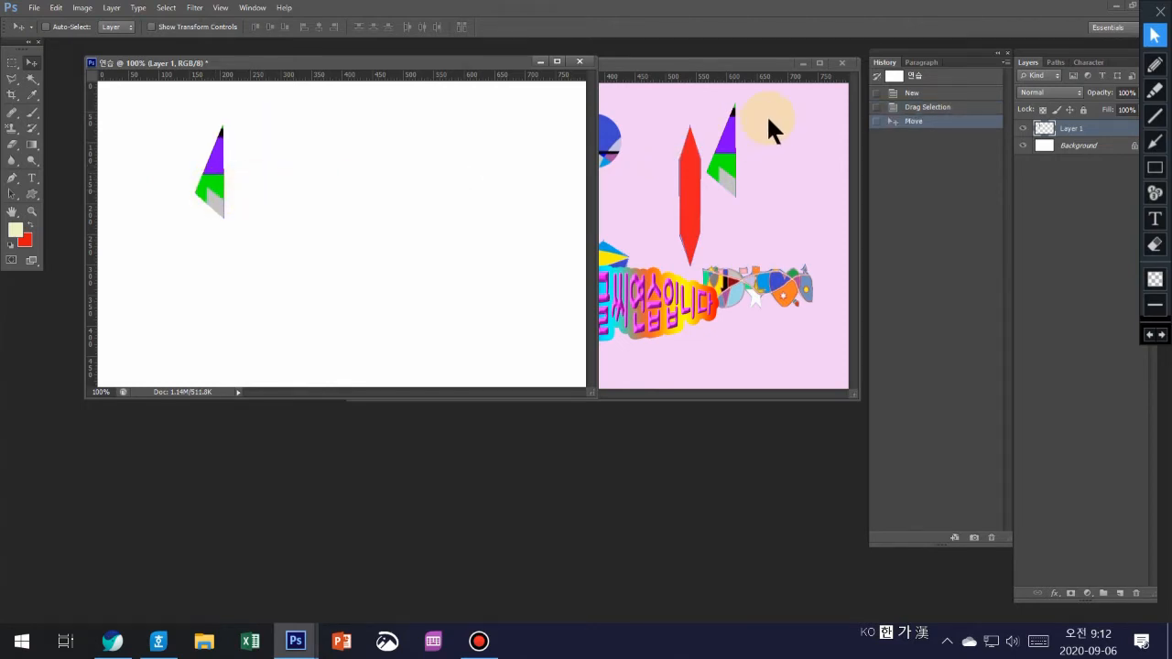
Step: Clear the triangle selection, outline the rainbow lettering with the Magnetic Lasso and copy it to the middle of the 연습 canvas
click(767, 117)
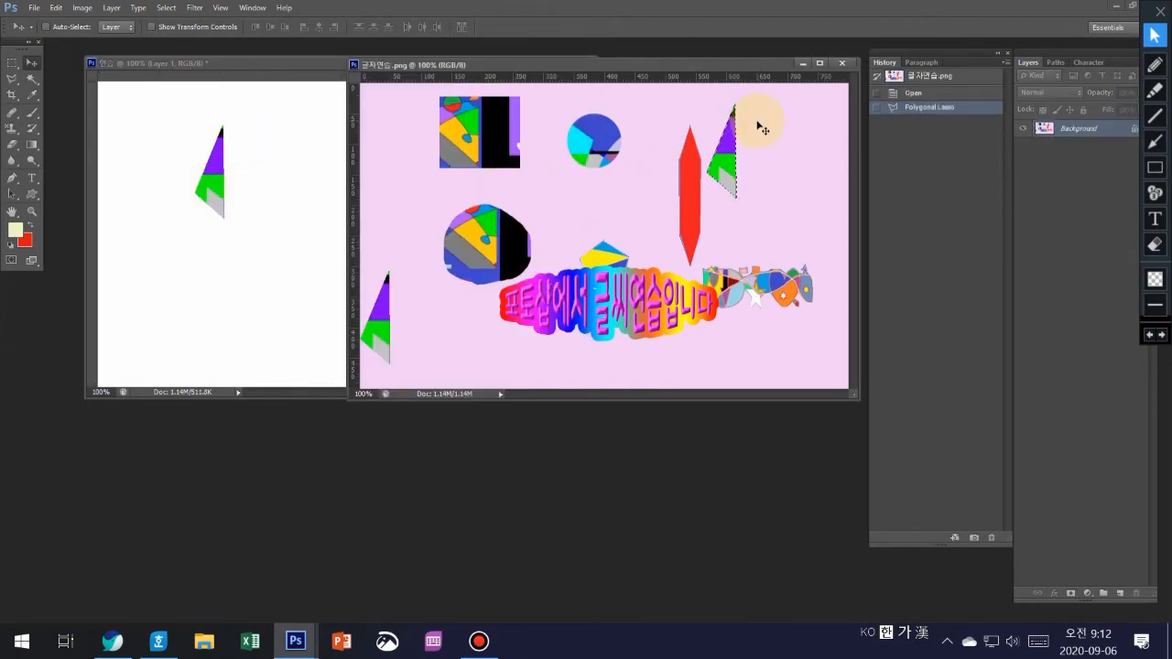
key(ctrl+d)
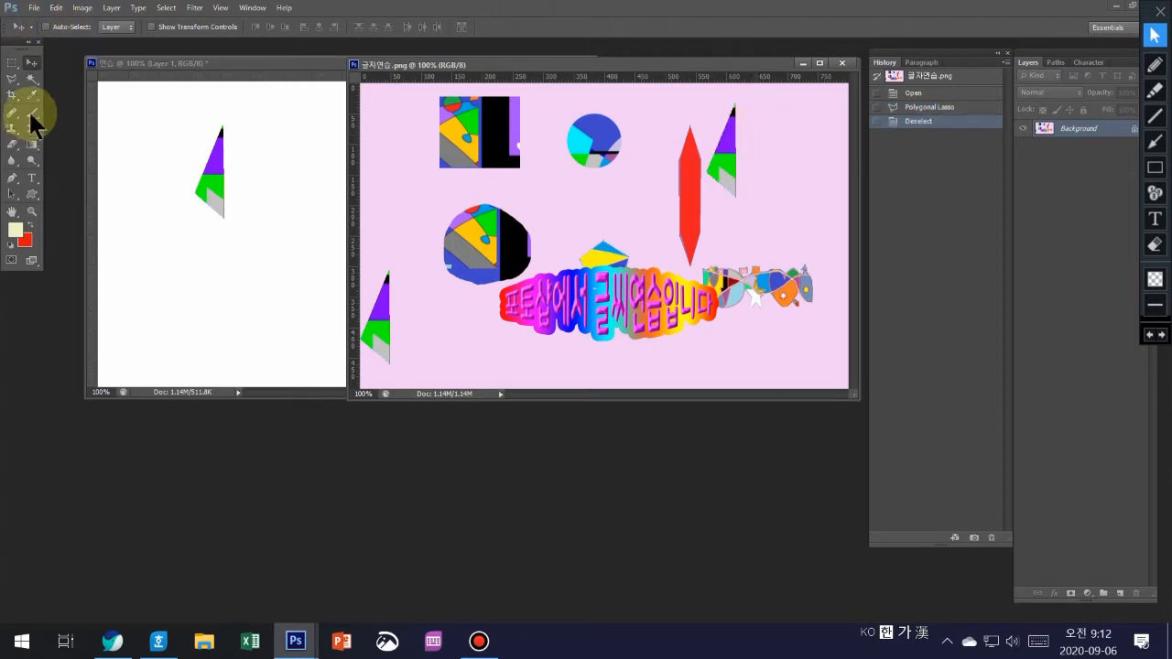
click(13, 80)
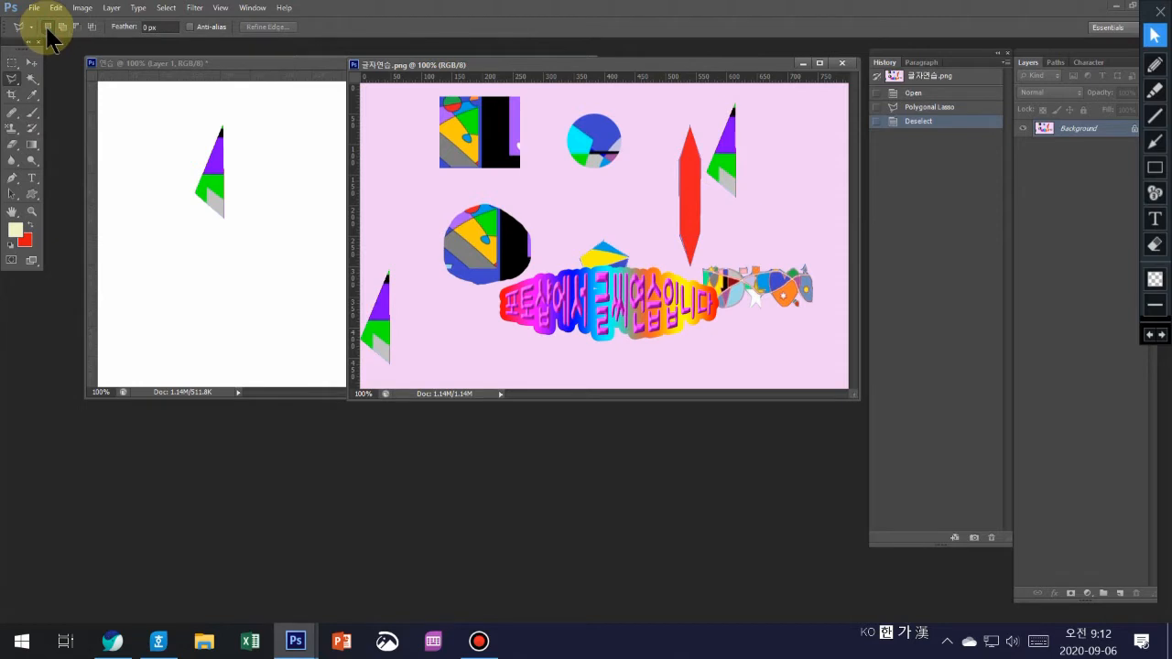
click(17, 85)
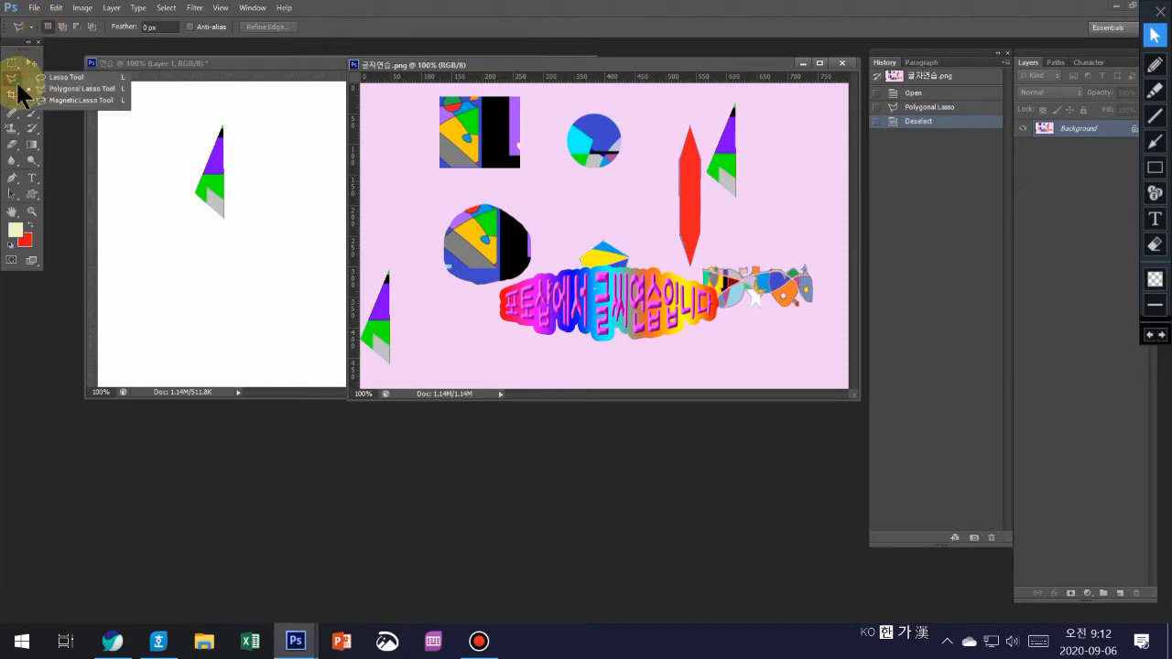
click(66, 101)
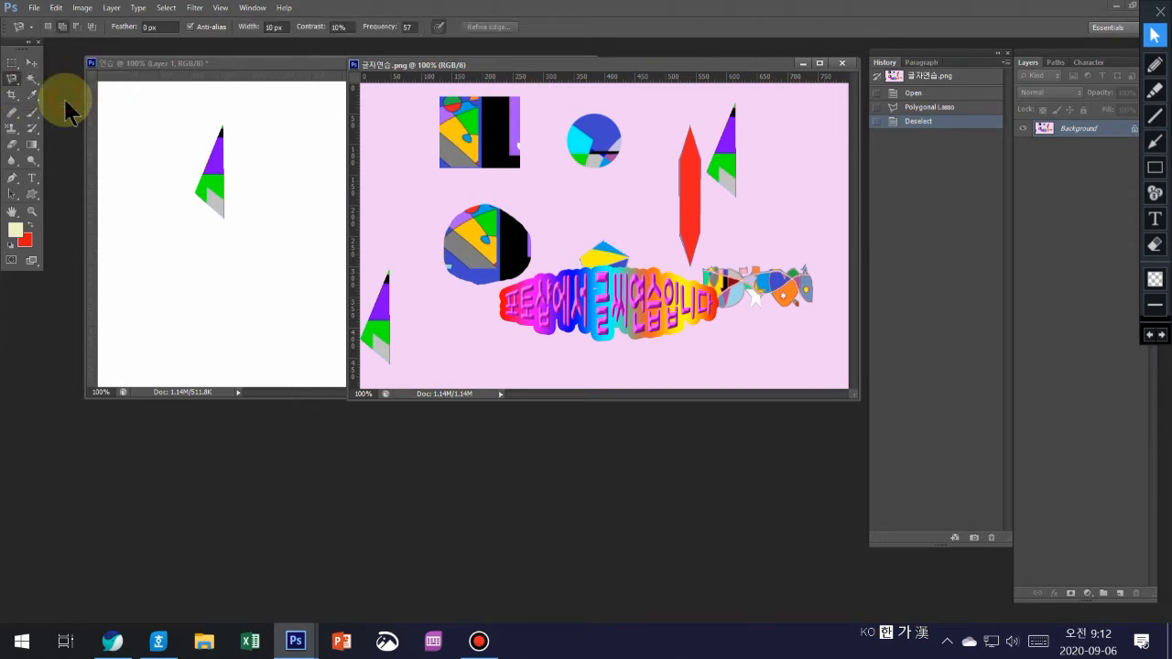
click(504, 293)
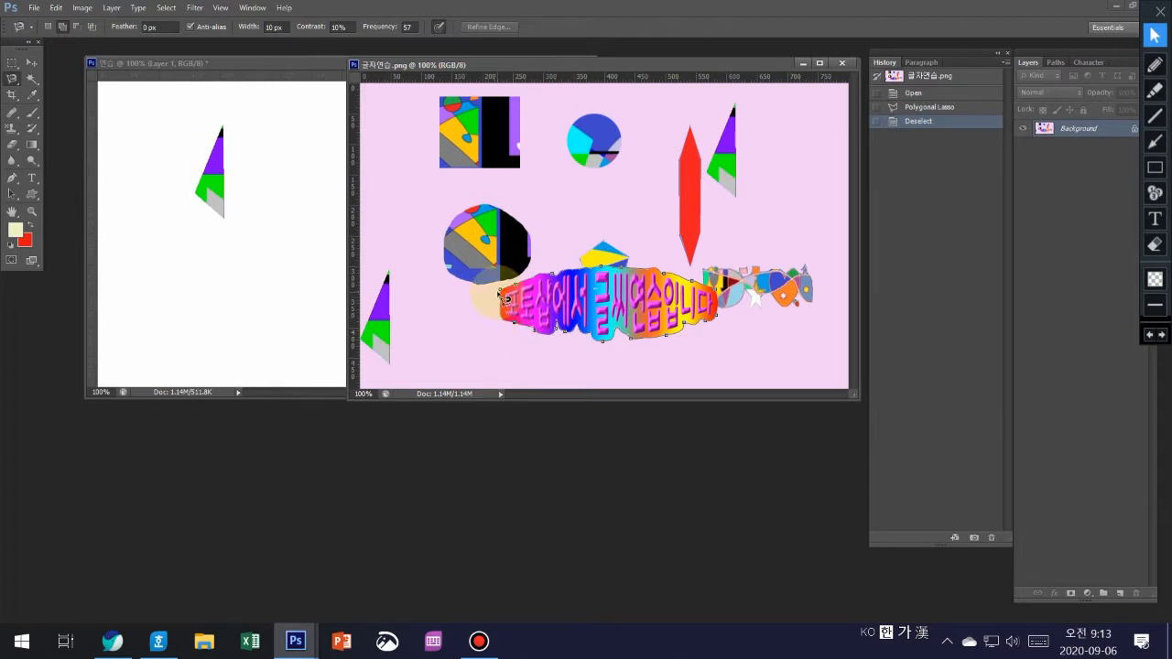
click(506, 294)
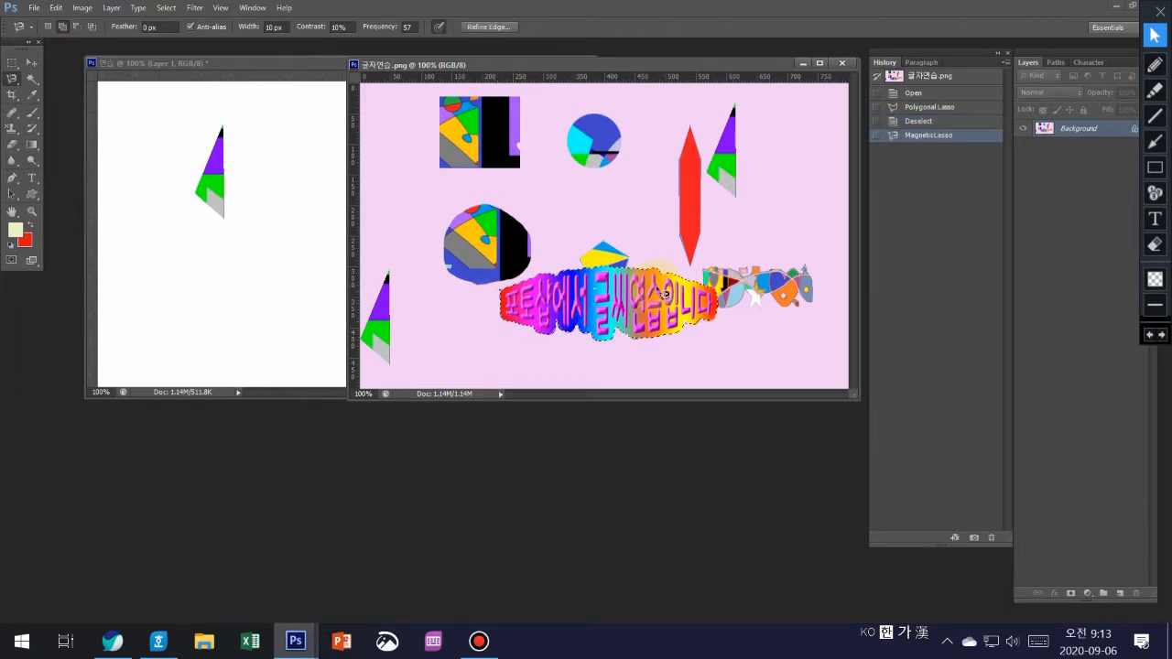
click(32, 63)
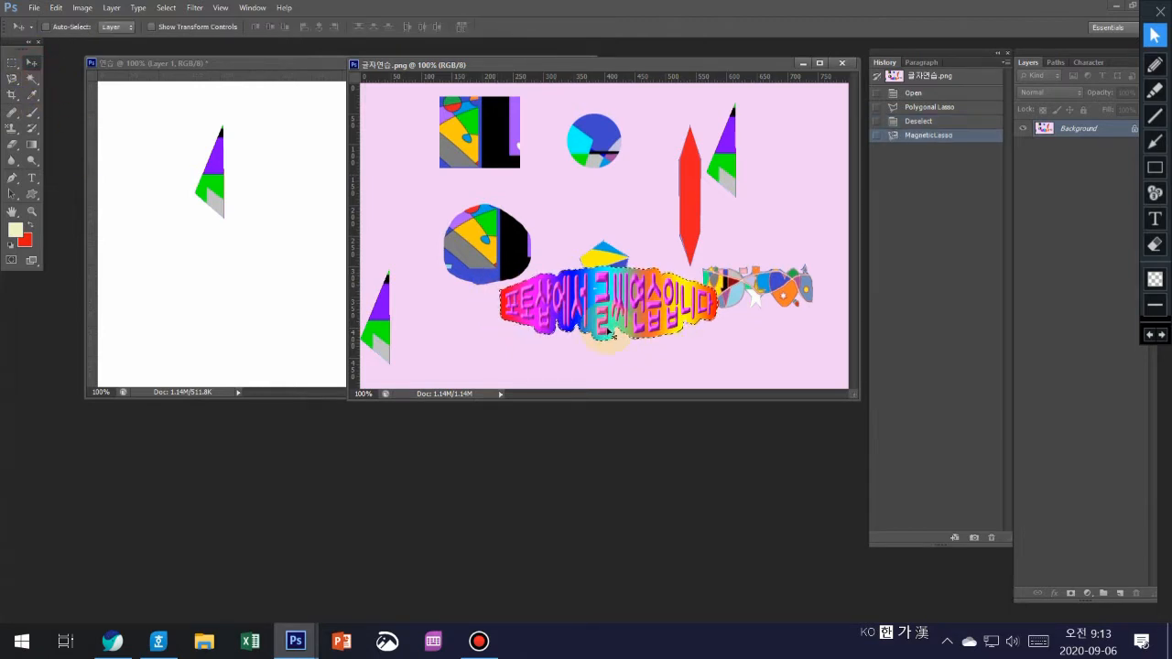
drag(613, 312, 304, 258)
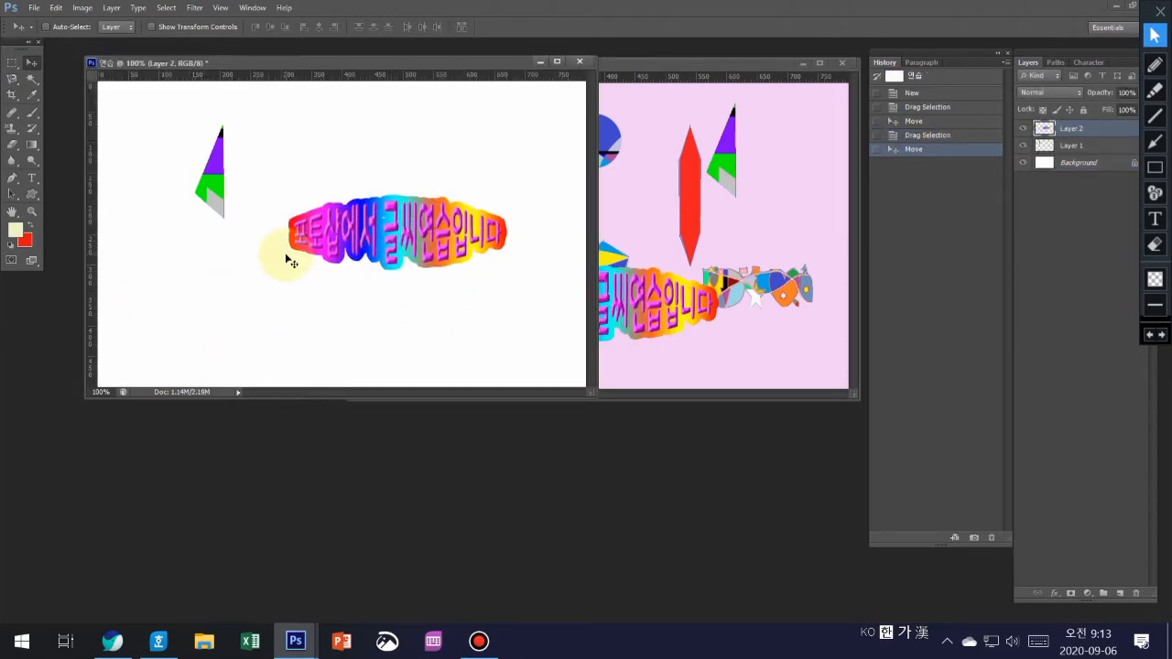
Step: Clear the lettering selection, outline the multicoloured irregular shape with the Magnetic Lasso and copy it above the lettering in 연습
click(13, 80)
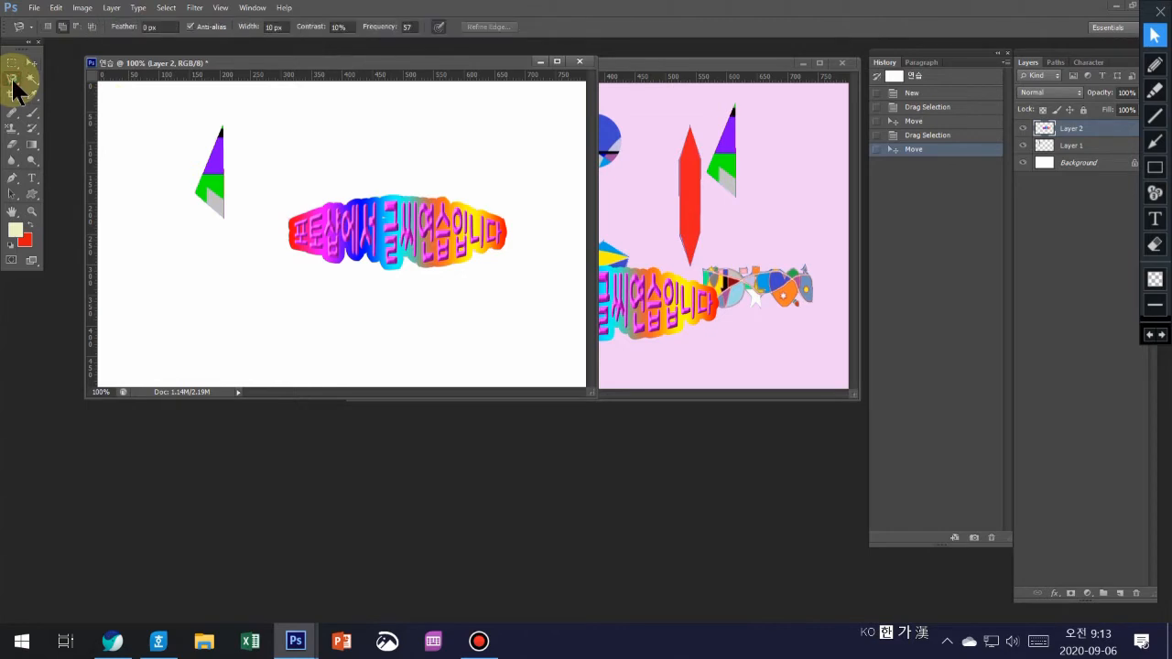
click(795, 278)
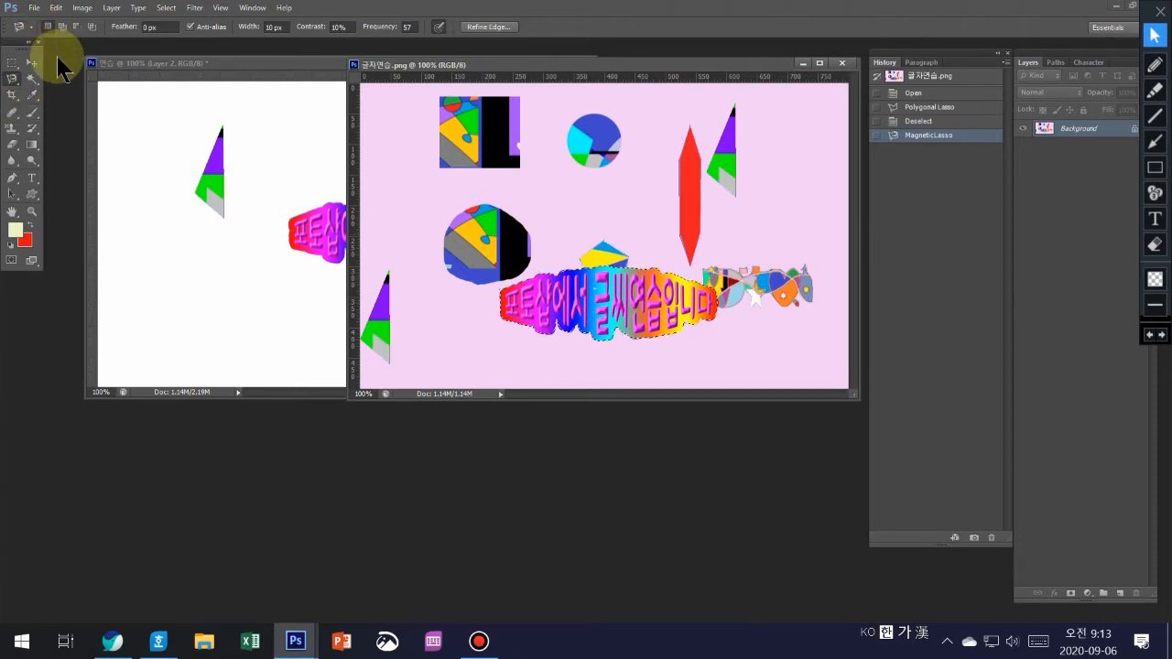
key(ctrl+d)
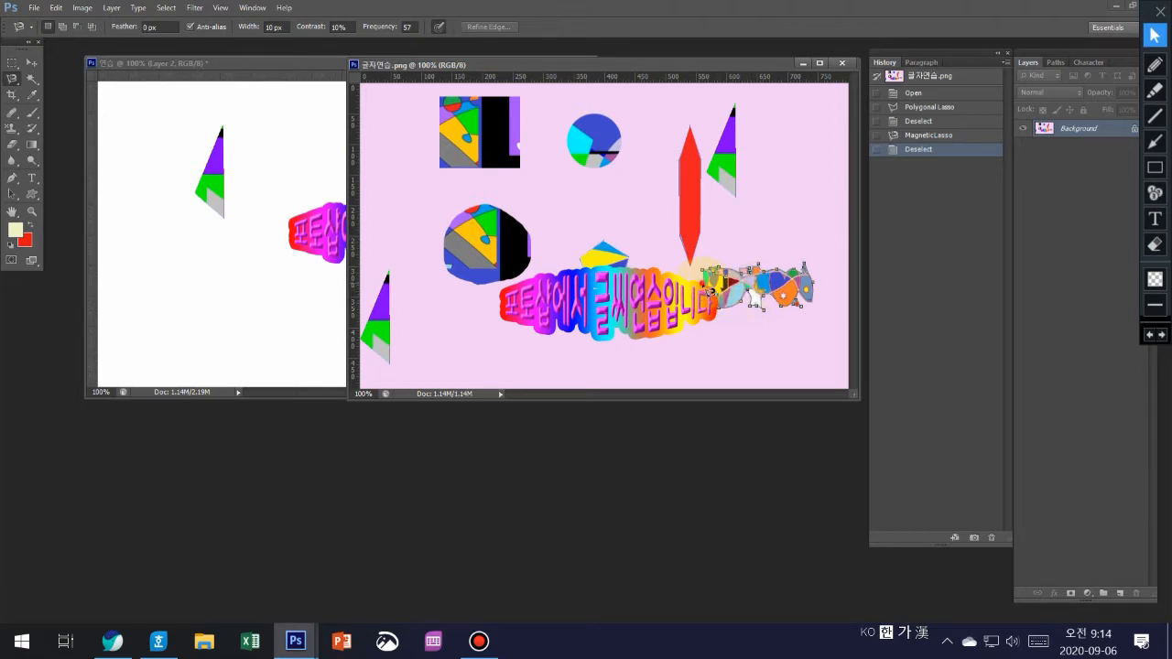
click(708, 274)
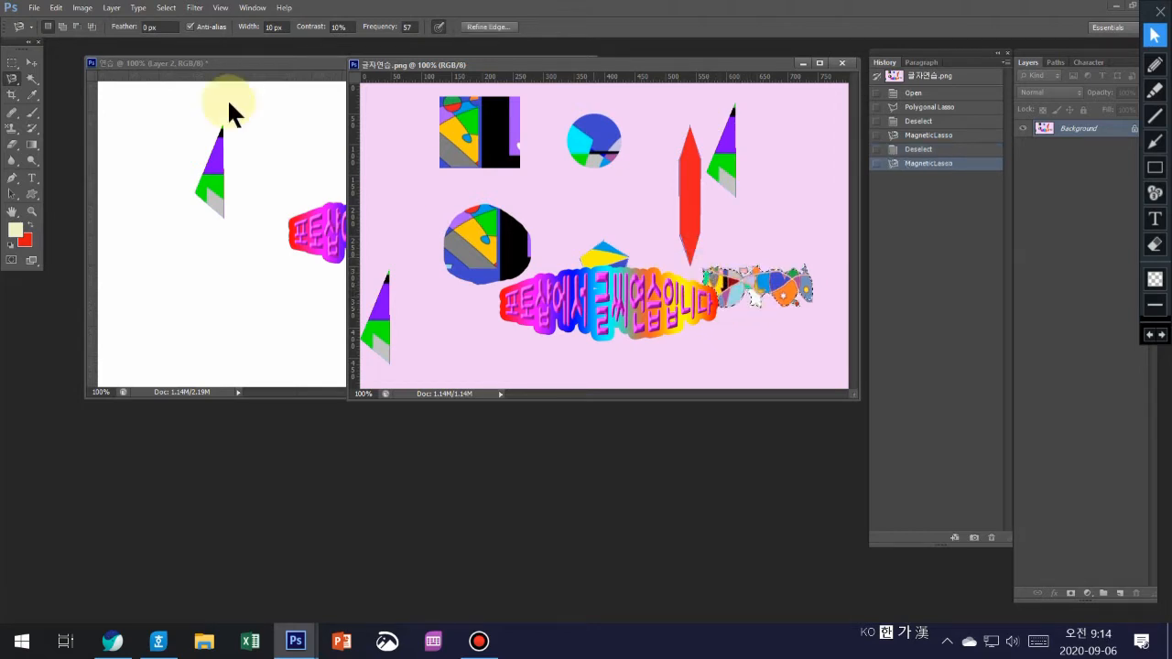
click(31, 63)
mouse_move(723, 291)
mouse_down()
mouse_move(449, 190)
mouse_move(383, 181)
mouse_up()
drag(310, 131, 447, 137)
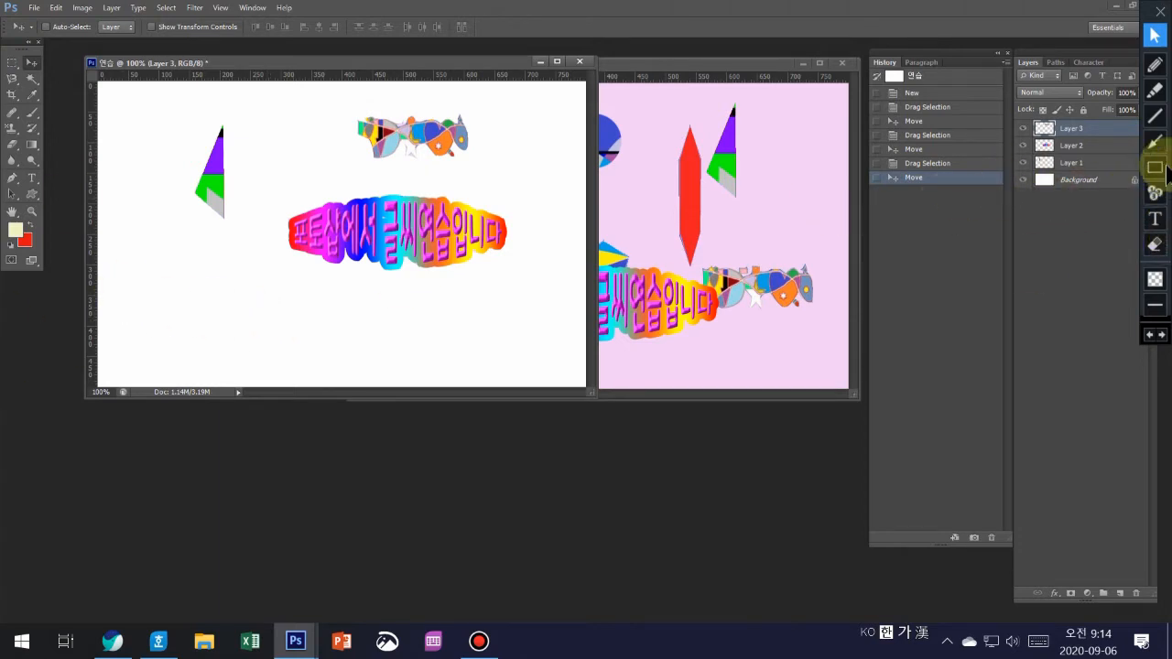
Step: Rename Layer 1 as 삼각형 and Layer 2 as 글씨이미지
double_click(1071, 164)
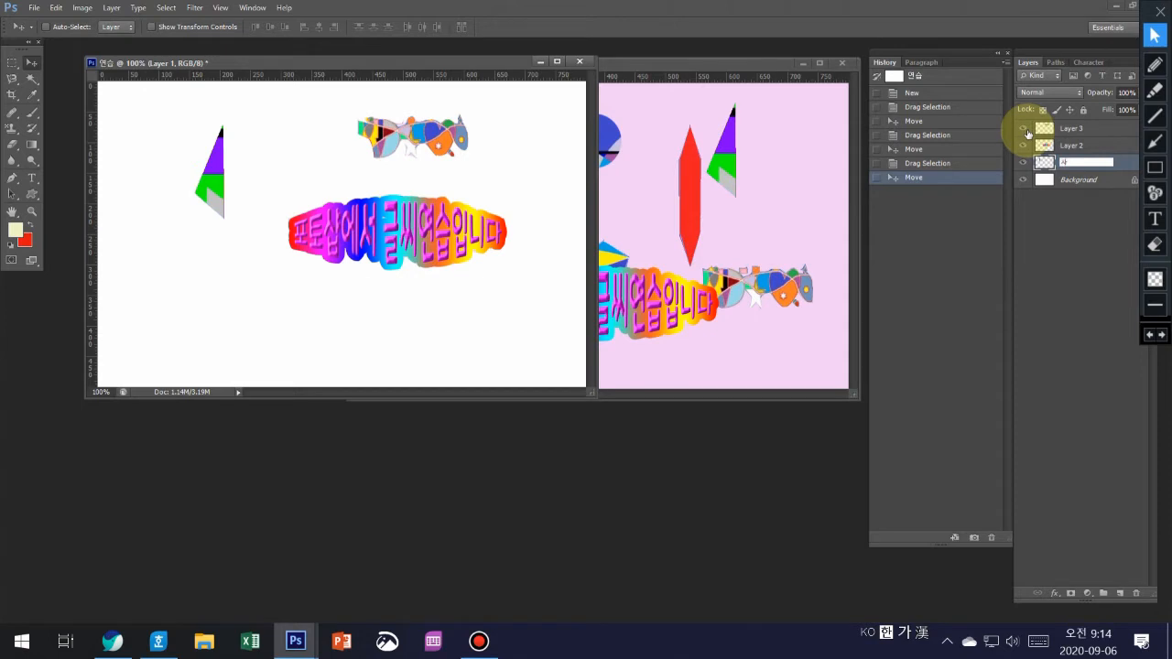
text(글자)
double_click(1070, 145)
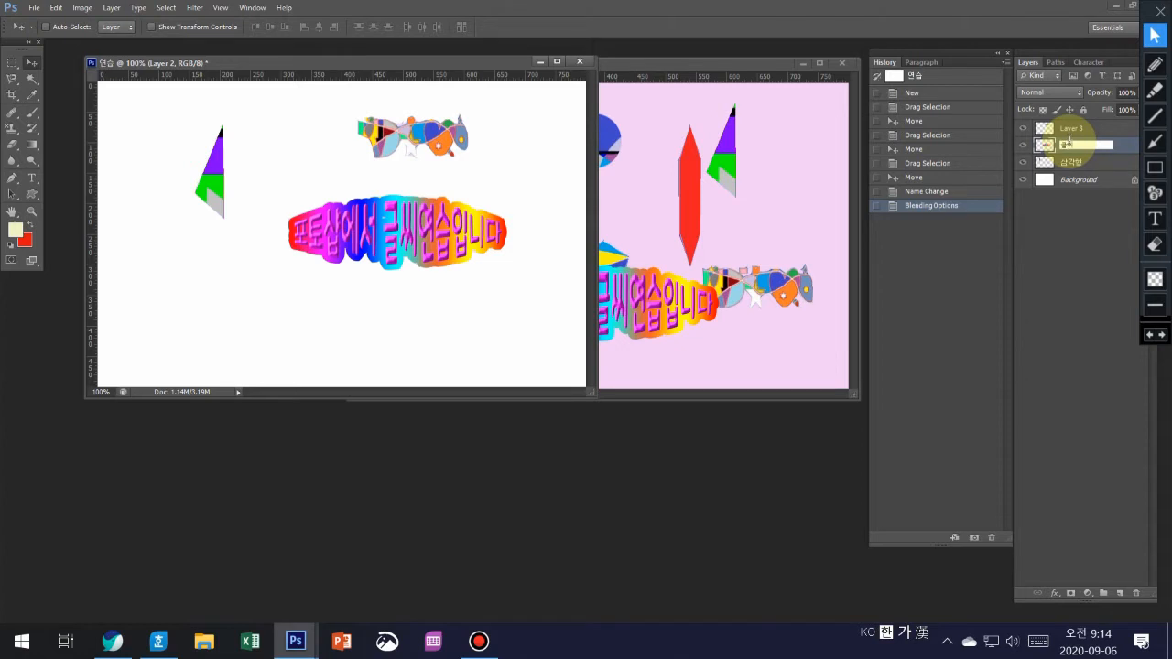
text(글씨이미지)
key(Return)
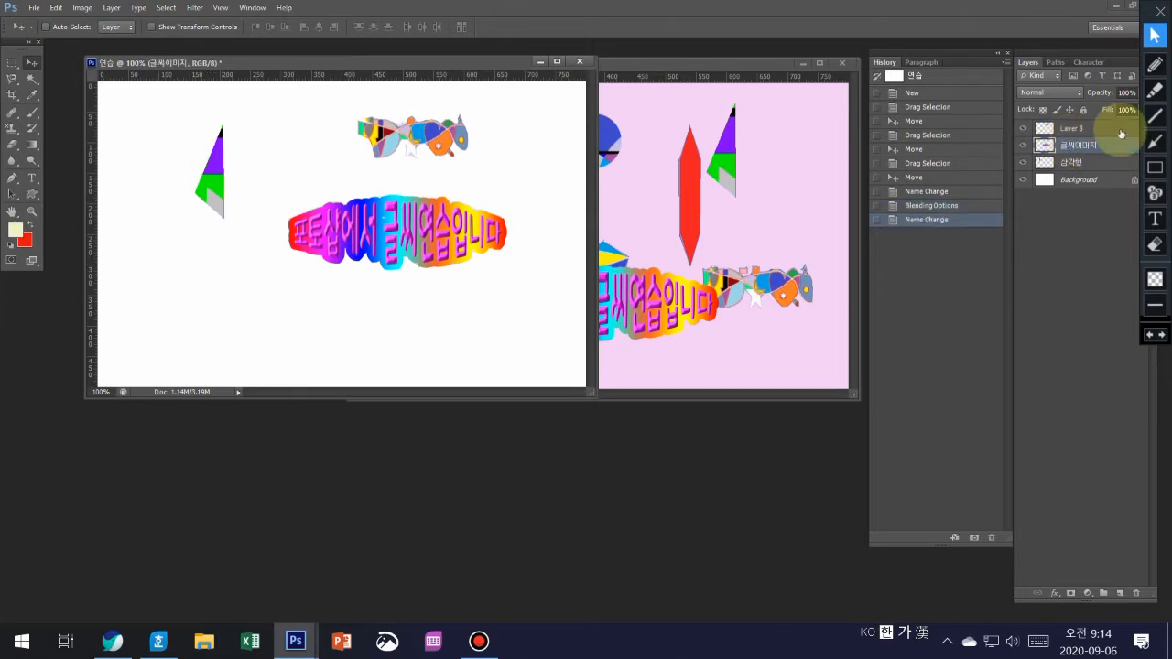
Step: Rename Layer 3 as 마음대로 모양
click(1072, 132)
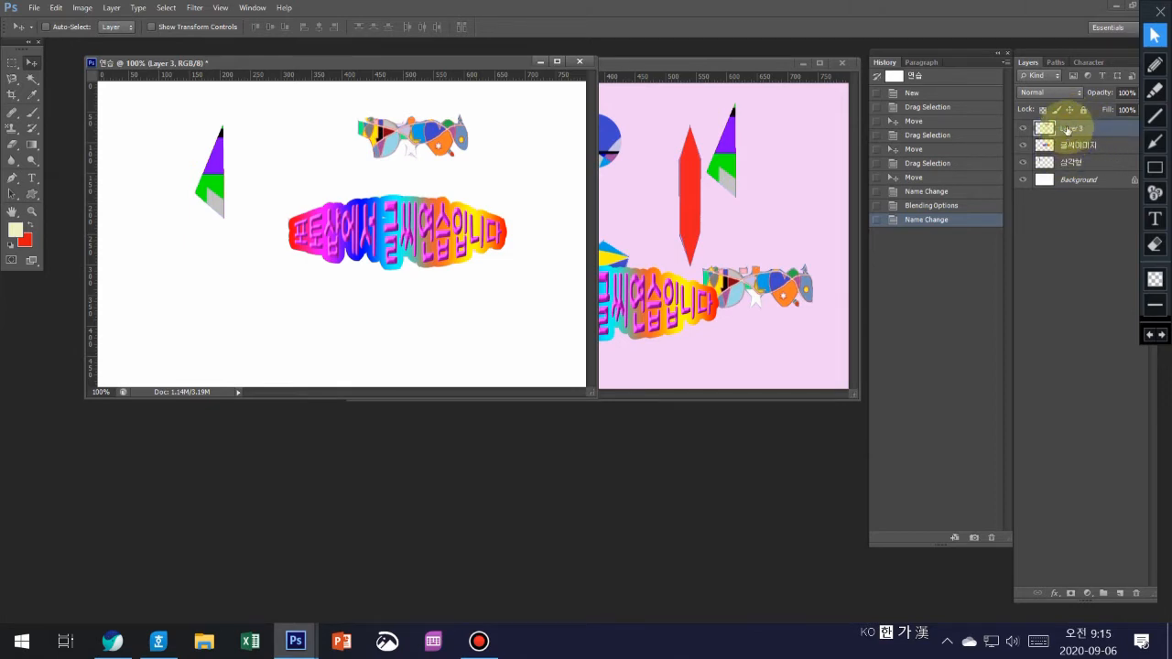
double_click(1072, 128)
text(마름모 모양)
key(Return)
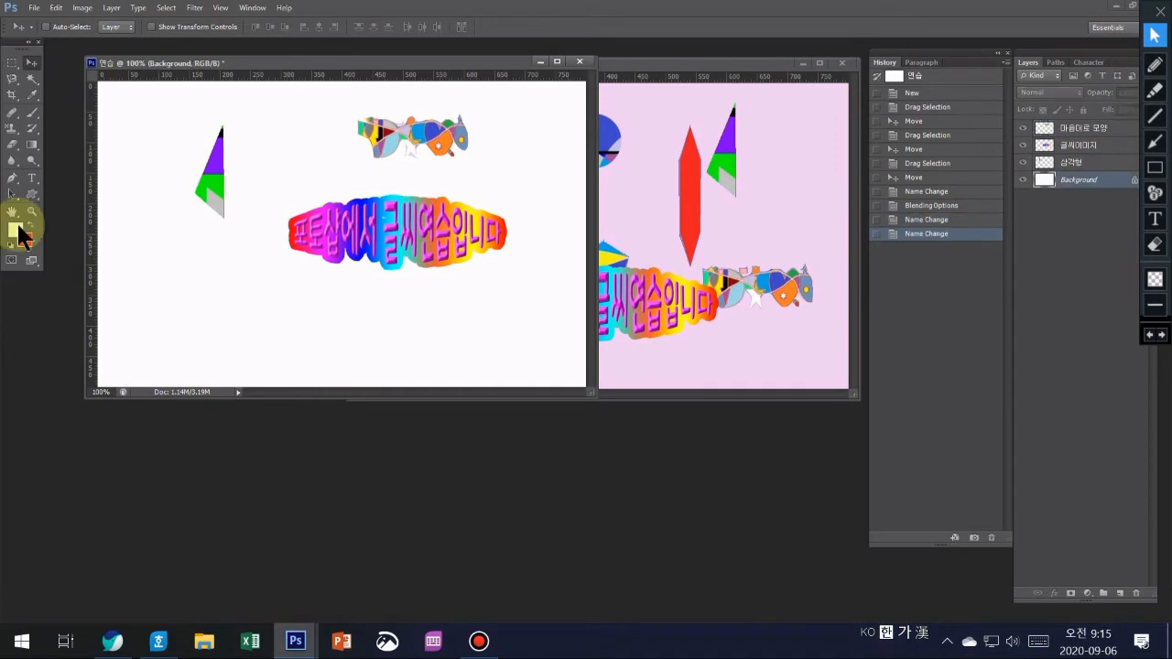
Step: Set the foreground colour to a saturated bright yellow and fill the Background layer of 연습 with it
click(1082, 182)
click(16, 229)
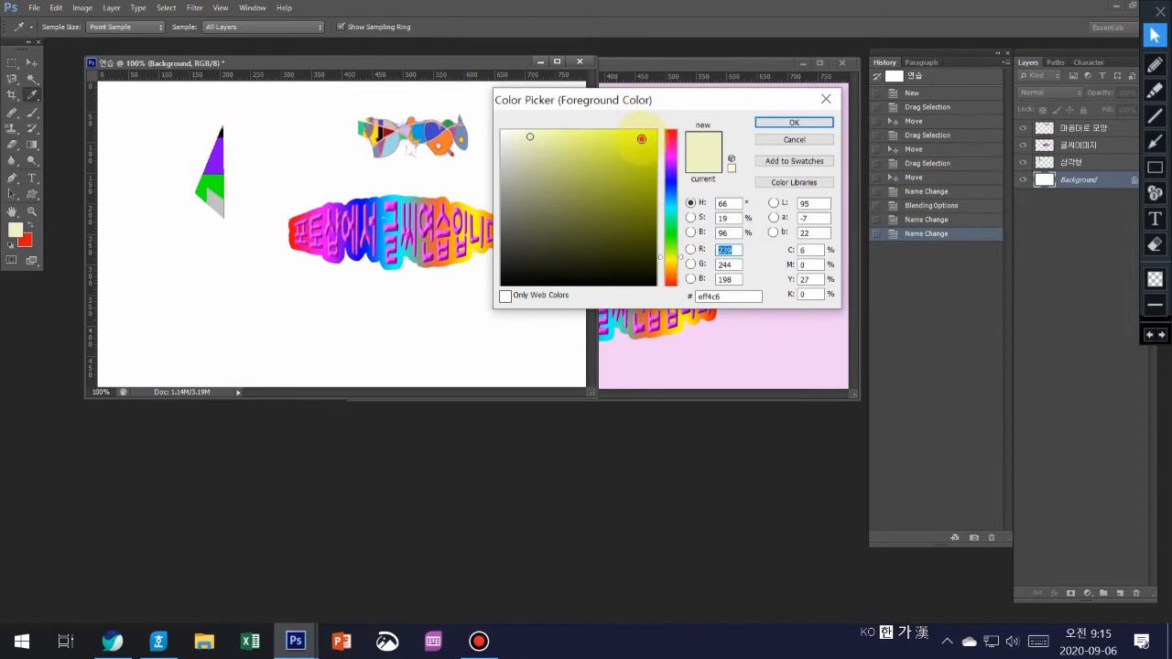
click(641, 138)
click(770, 120)
key(v)
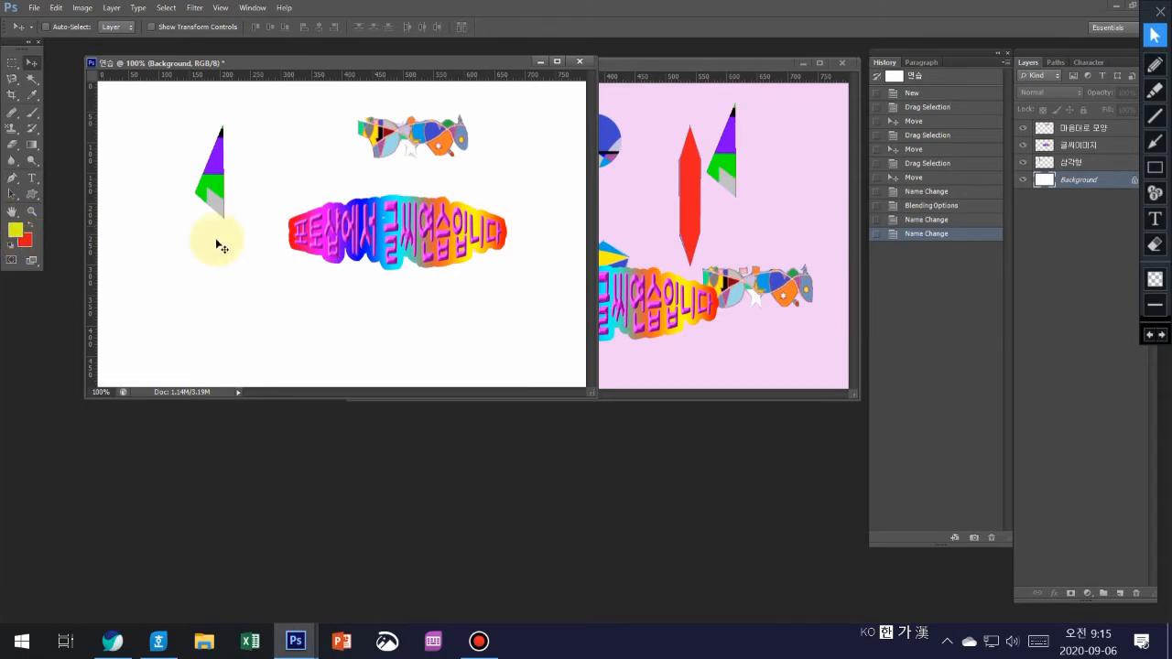
key(alt+BackSpace)
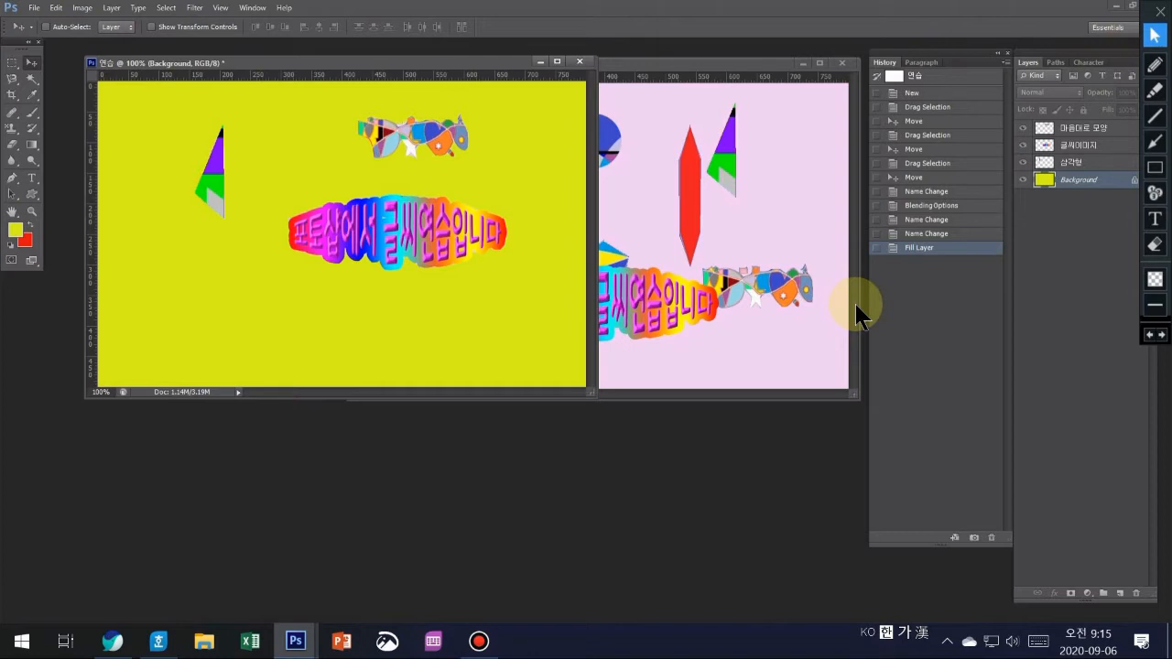
Step: Return 연습 to its New history state and clear the selection in 글자연습.png
click(911, 93)
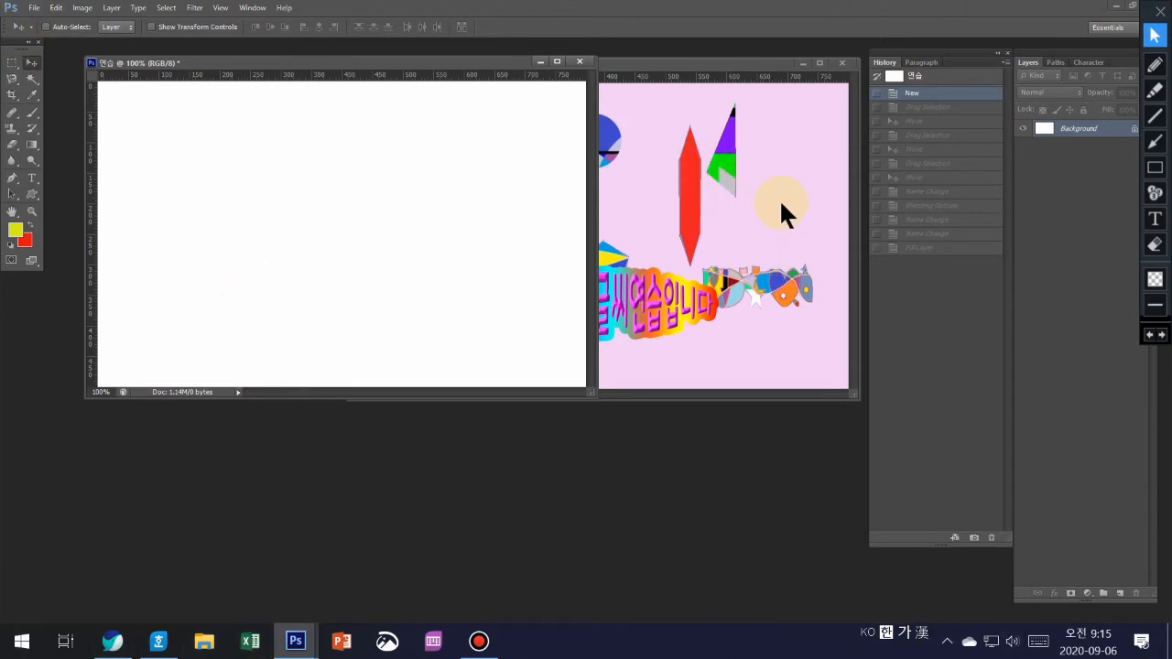
click(700, 73)
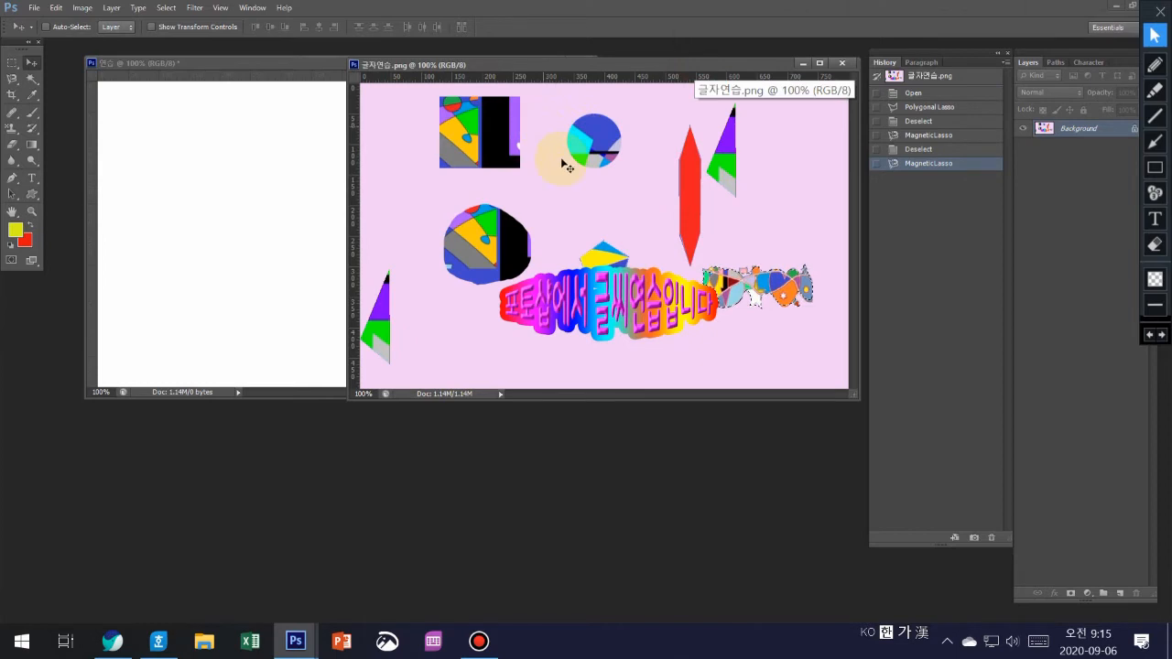
click(733, 188)
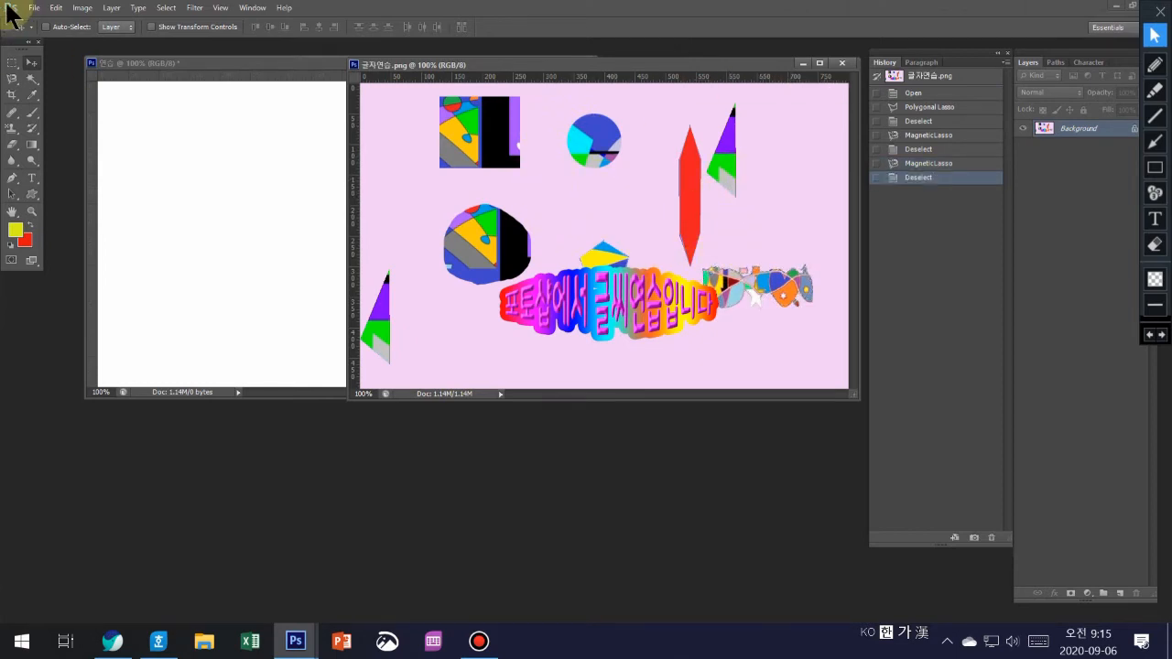
Step: Select the pink background of 글자연습.png with the Magic Wand tool
click(34, 82)
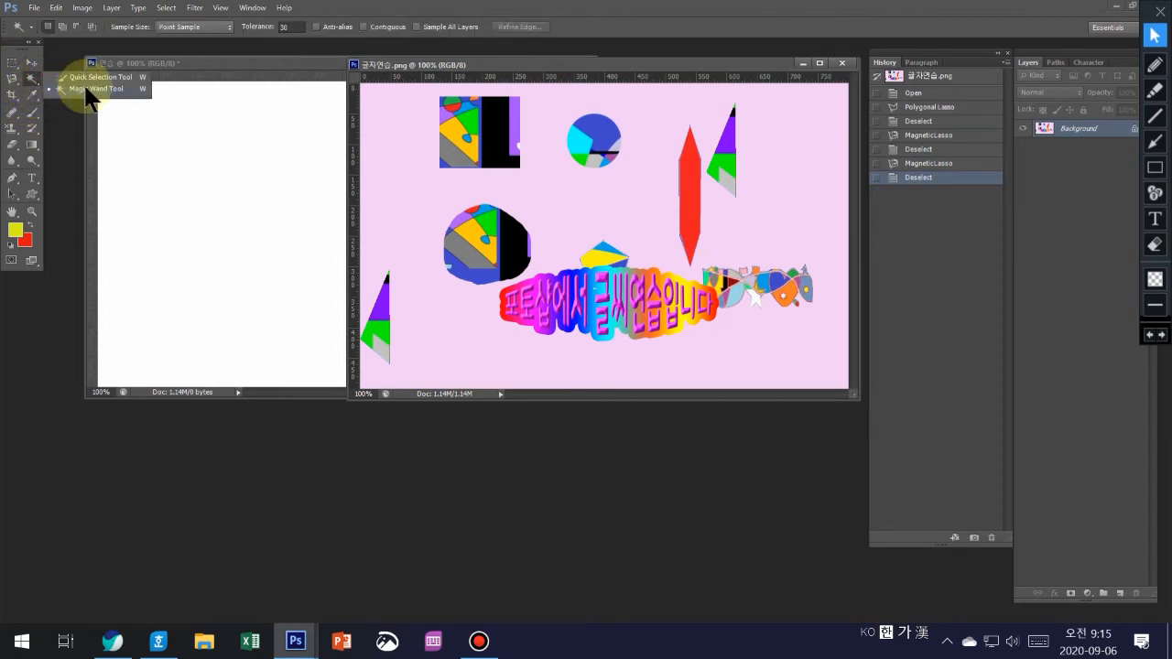
click(86, 89)
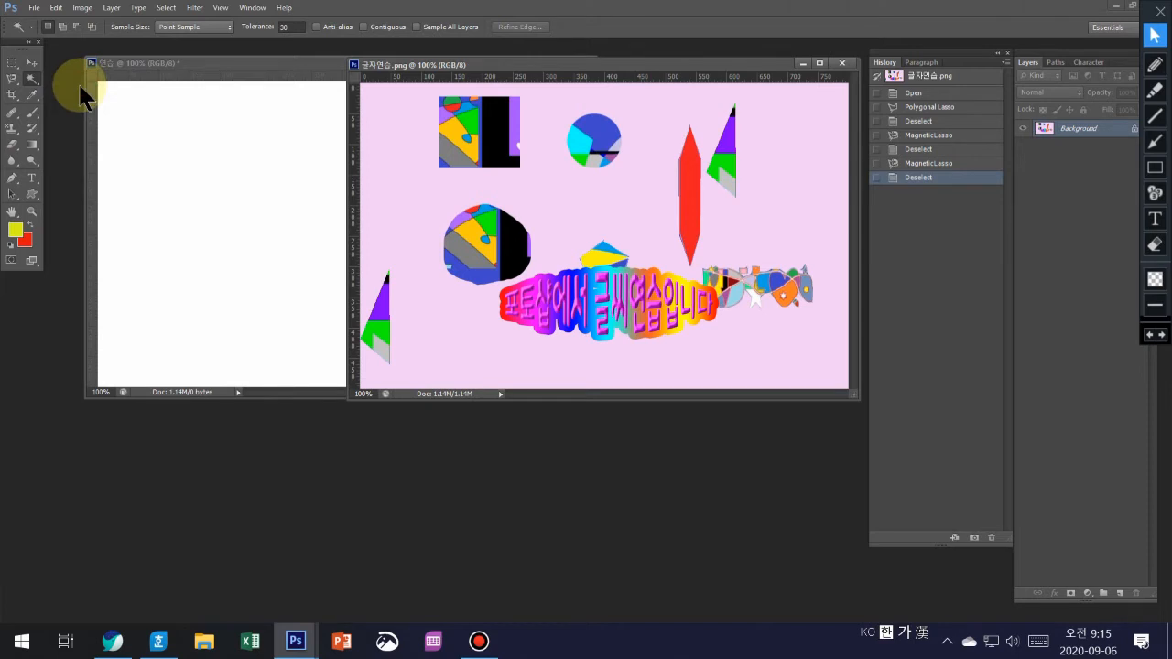
click(576, 200)
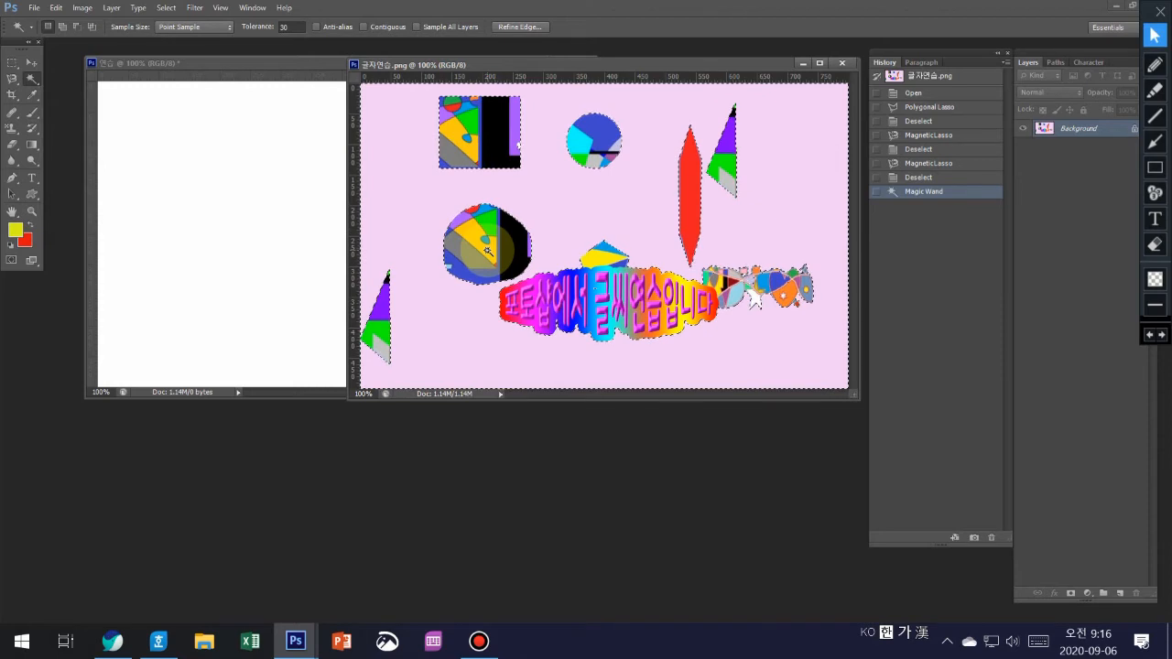
Step: Invert the selection and copy all the selected shapes with the Move tool into 연습
click(165, 7)
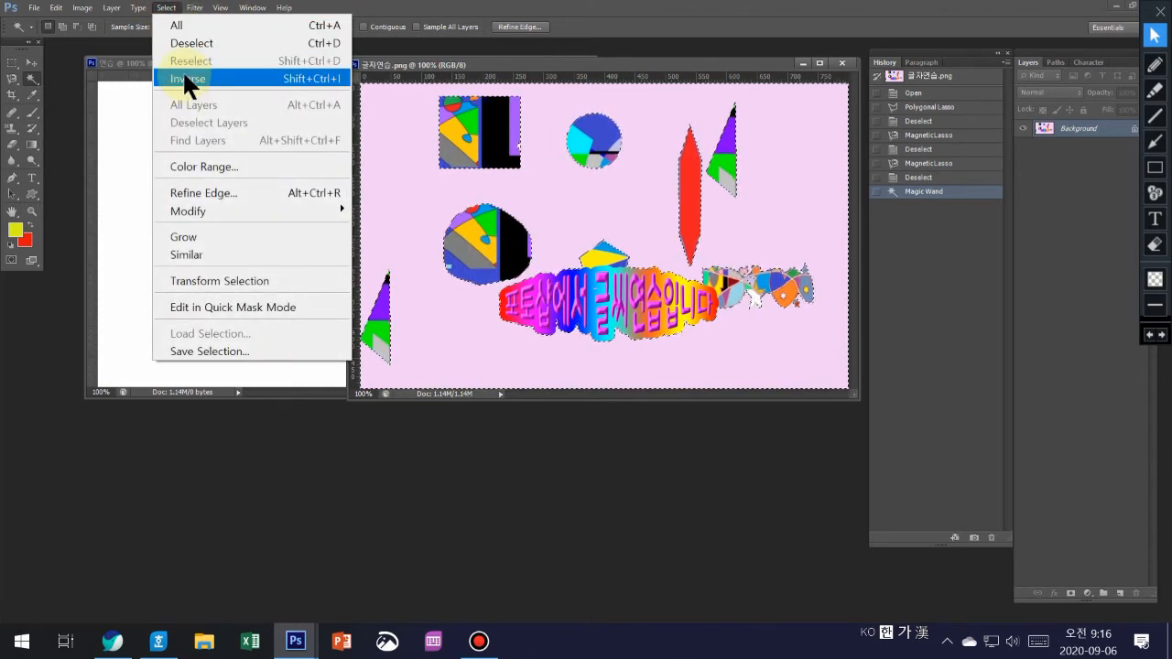
click(564, 107)
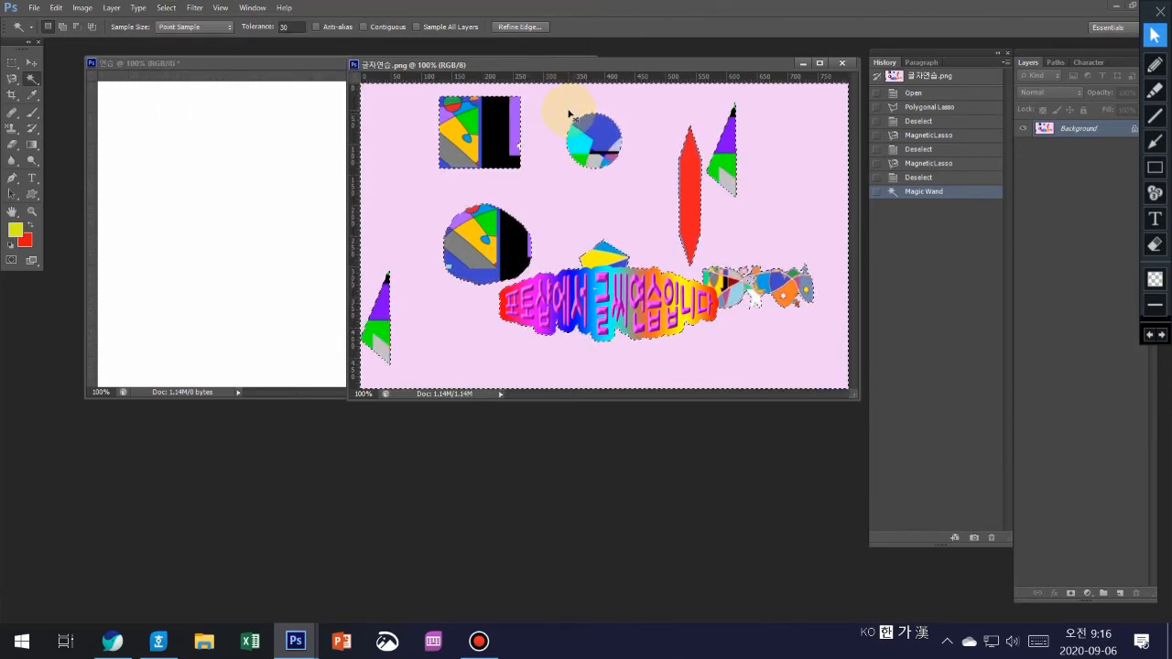
key(ctrl+shift+i)
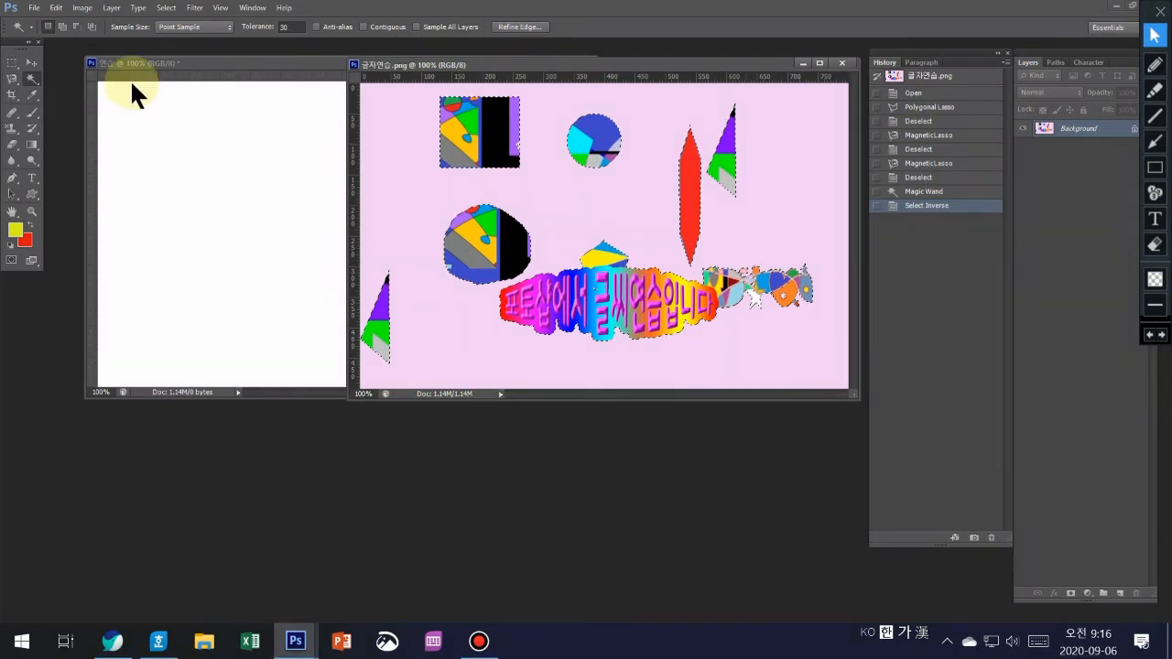
click(34, 64)
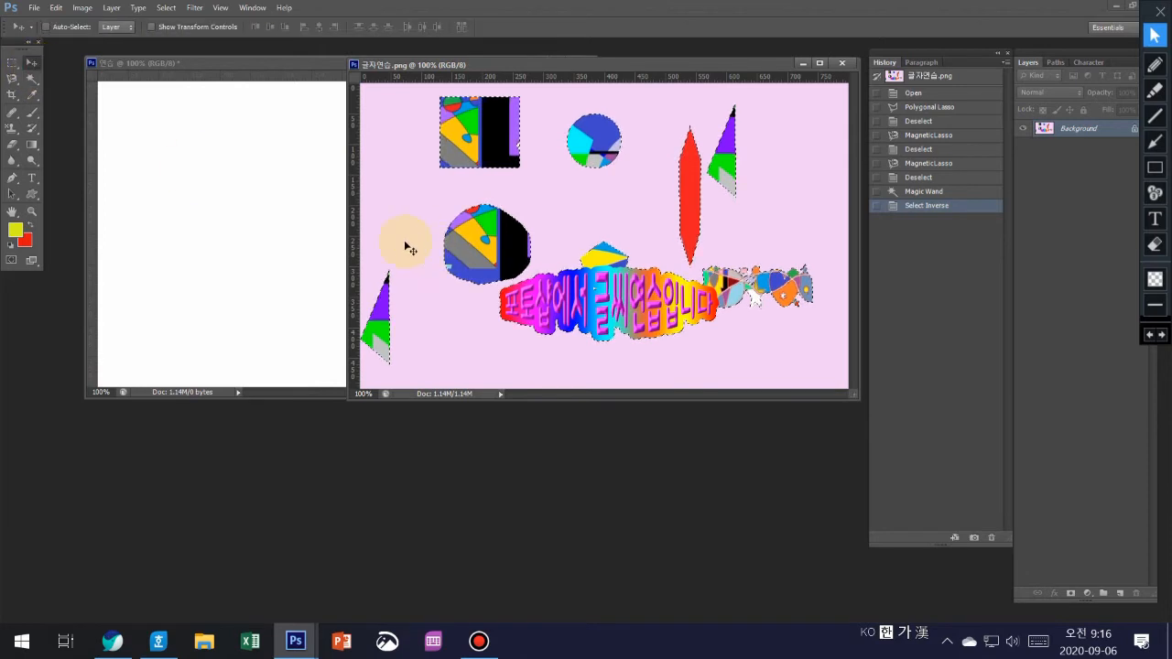
drag(475, 161, 224, 165)
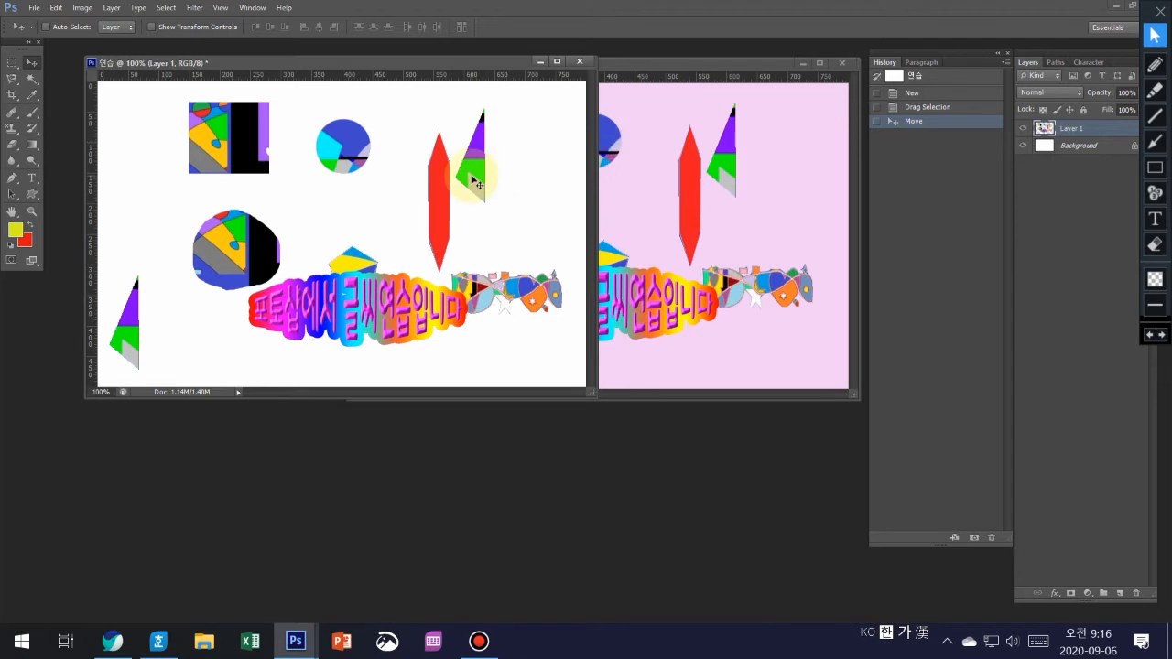
Step: Erase the stray triangle near the lower-left corner of the 연습 canvas with the Eraser tool
click(16, 149)
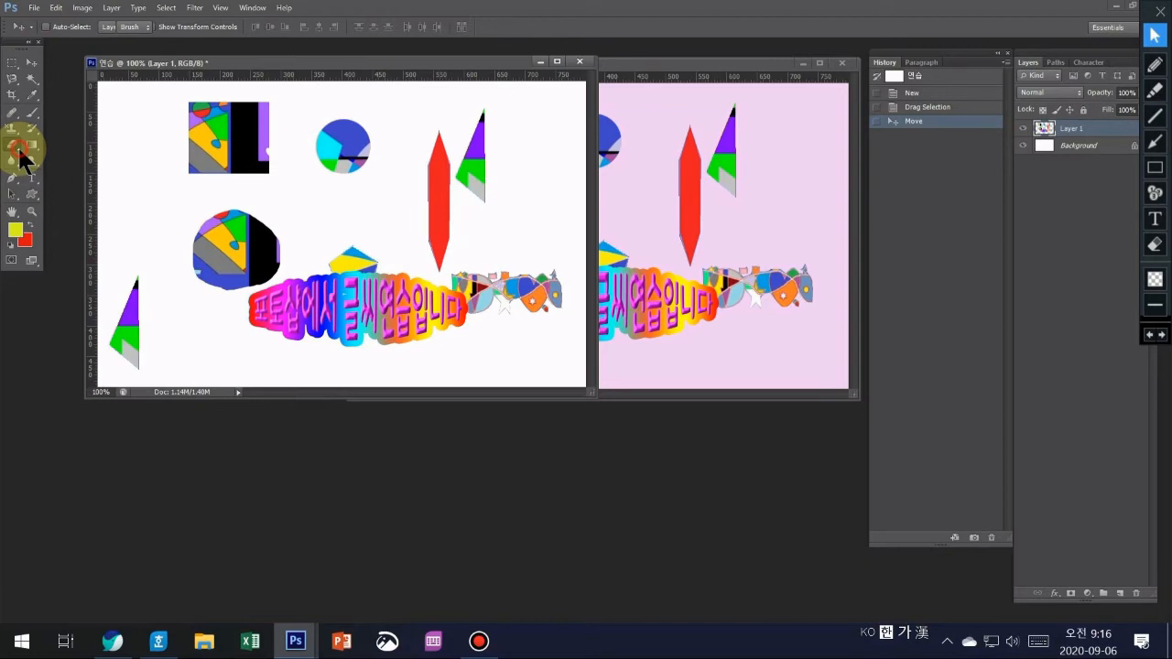
drag(20, 160, 61, 151)
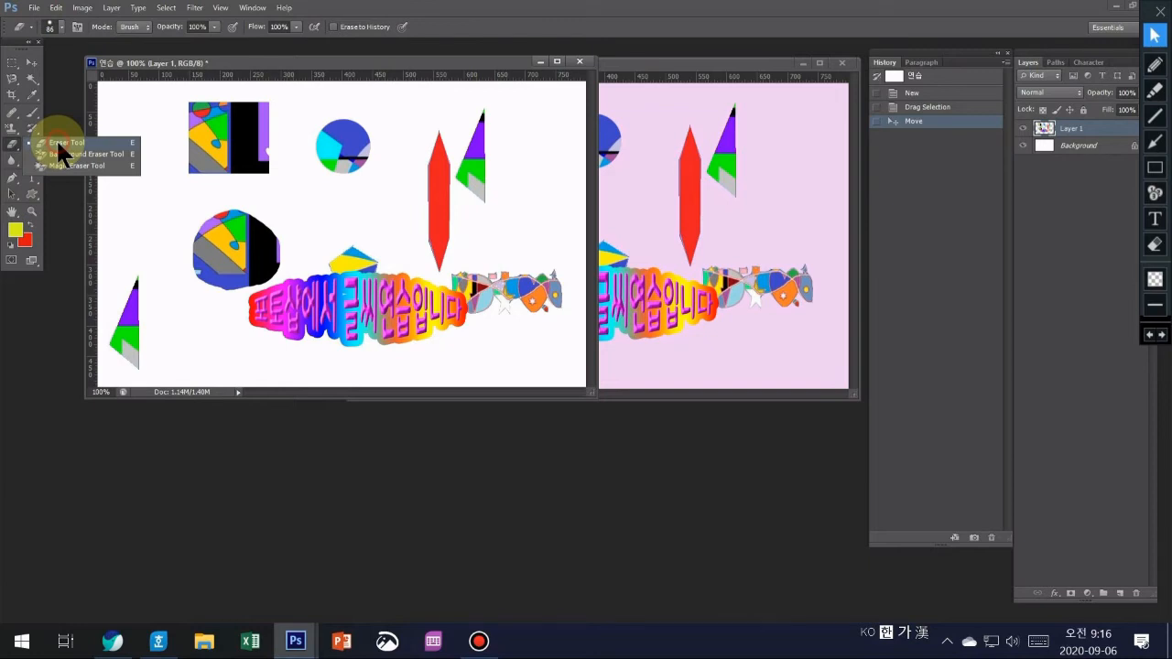
click(59, 143)
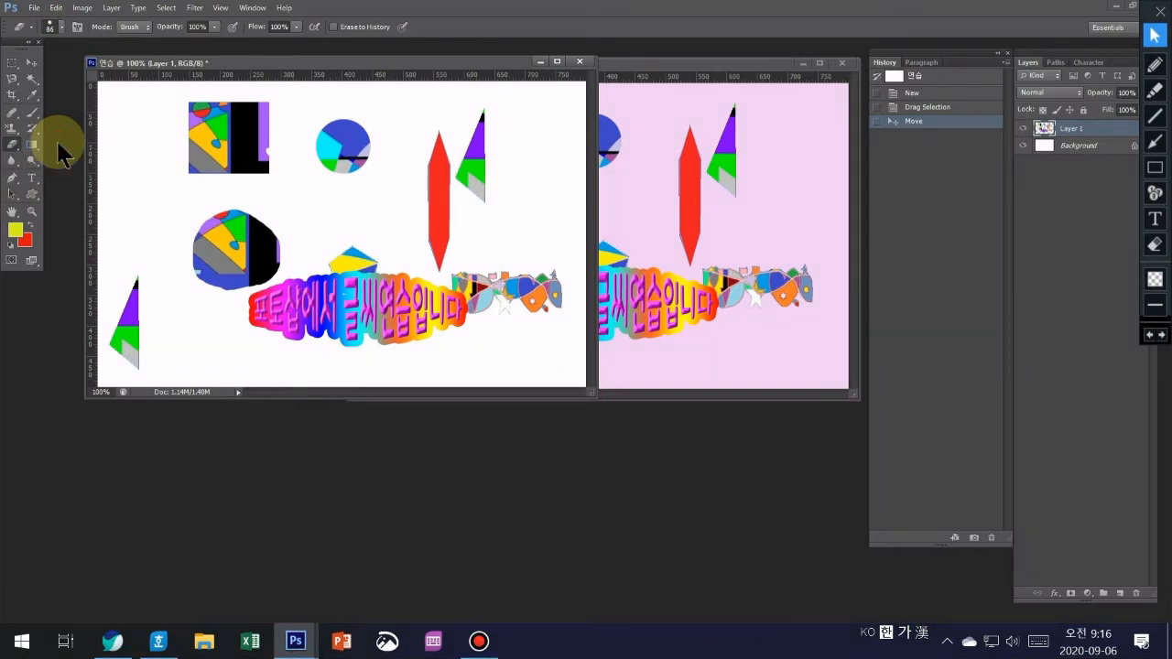
click(62, 28)
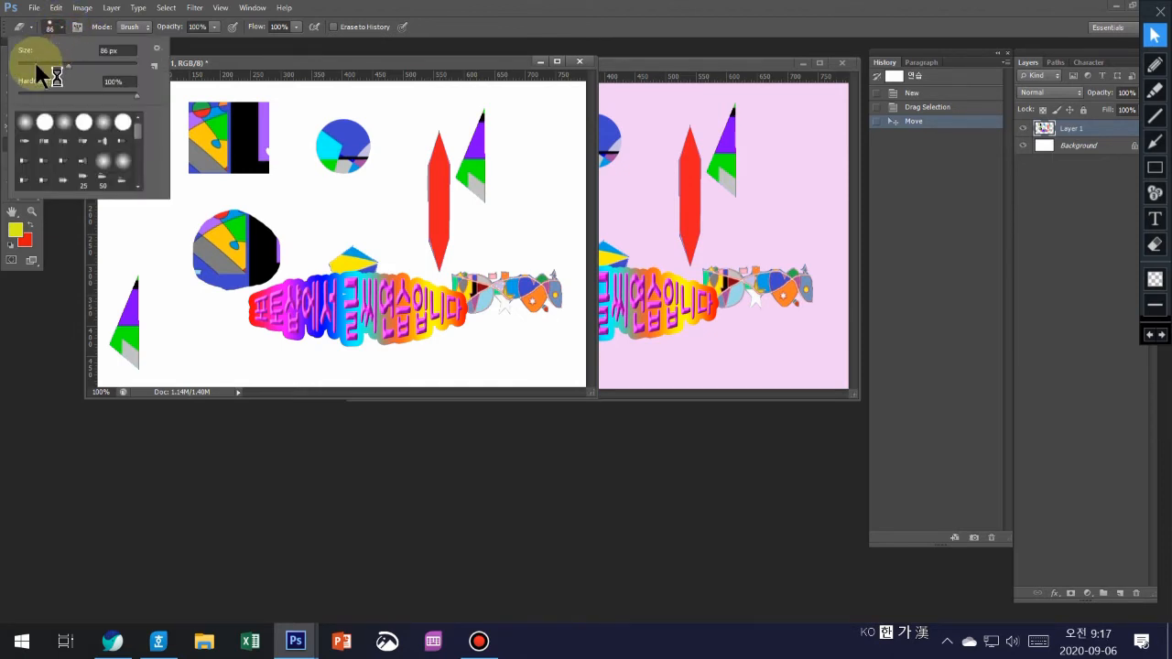
click(60, 25)
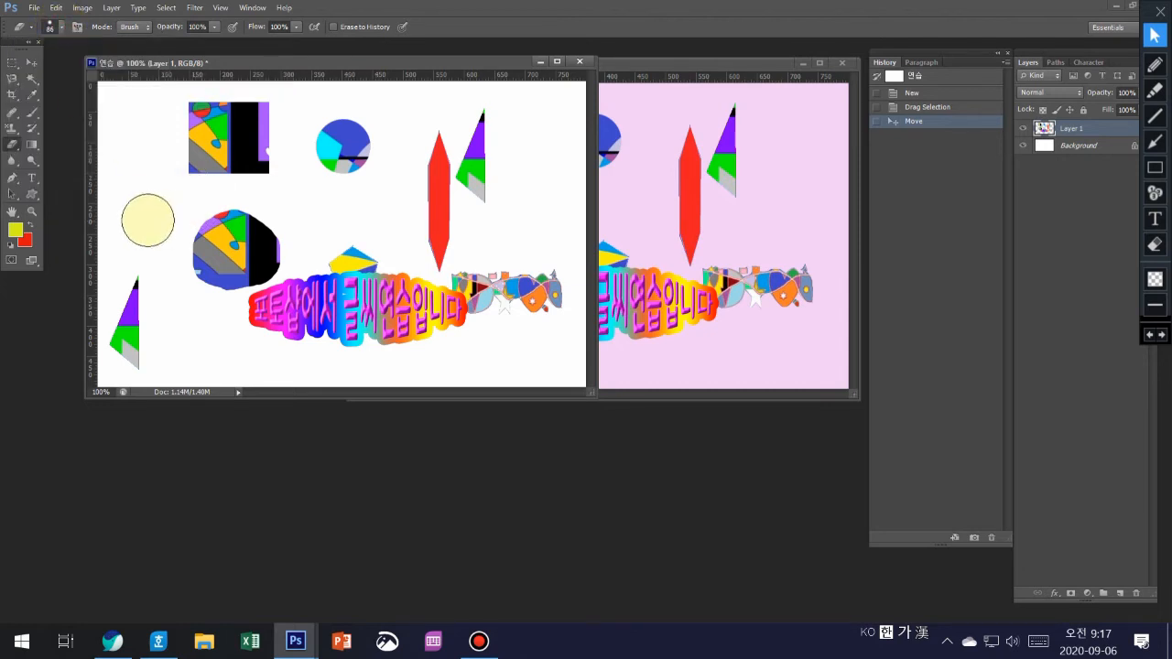
drag(145, 215, 135, 357)
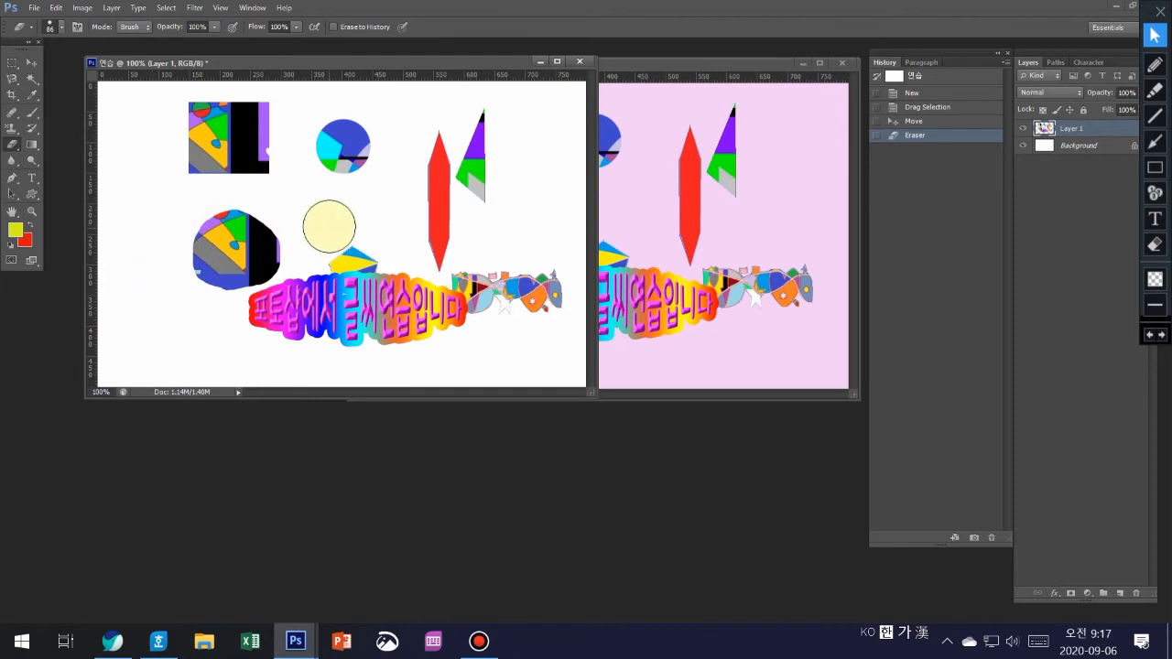
Step: Rename Layer 1 in 연습 as 이동
double_click(1074, 128)
text(ㅇ)
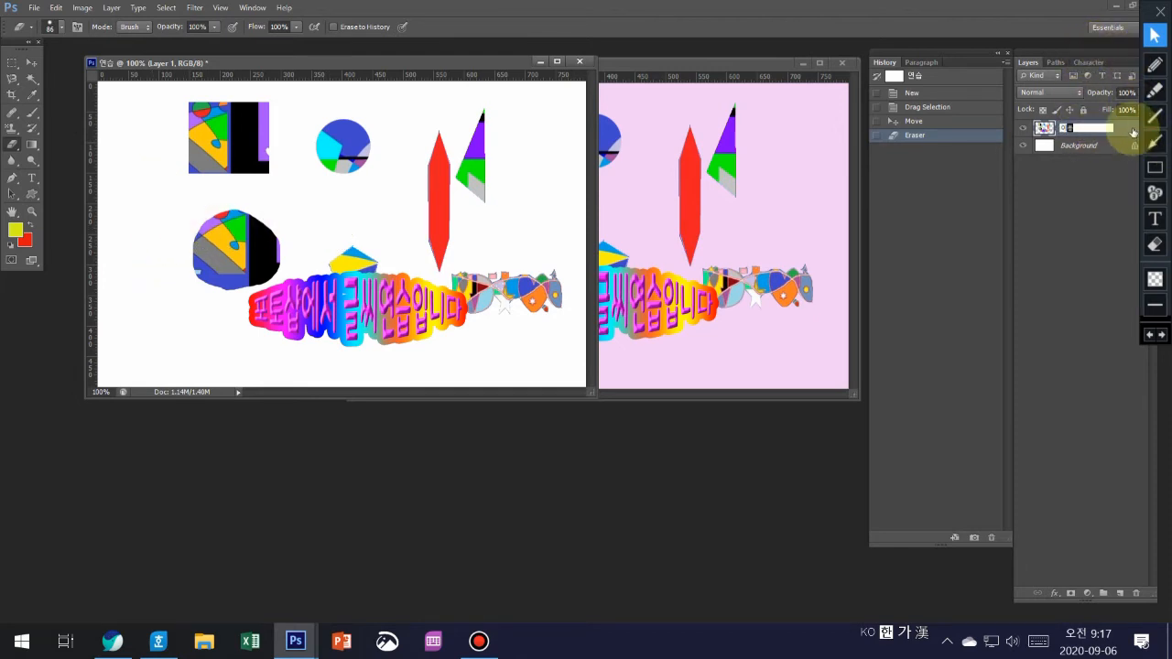
key(Return)
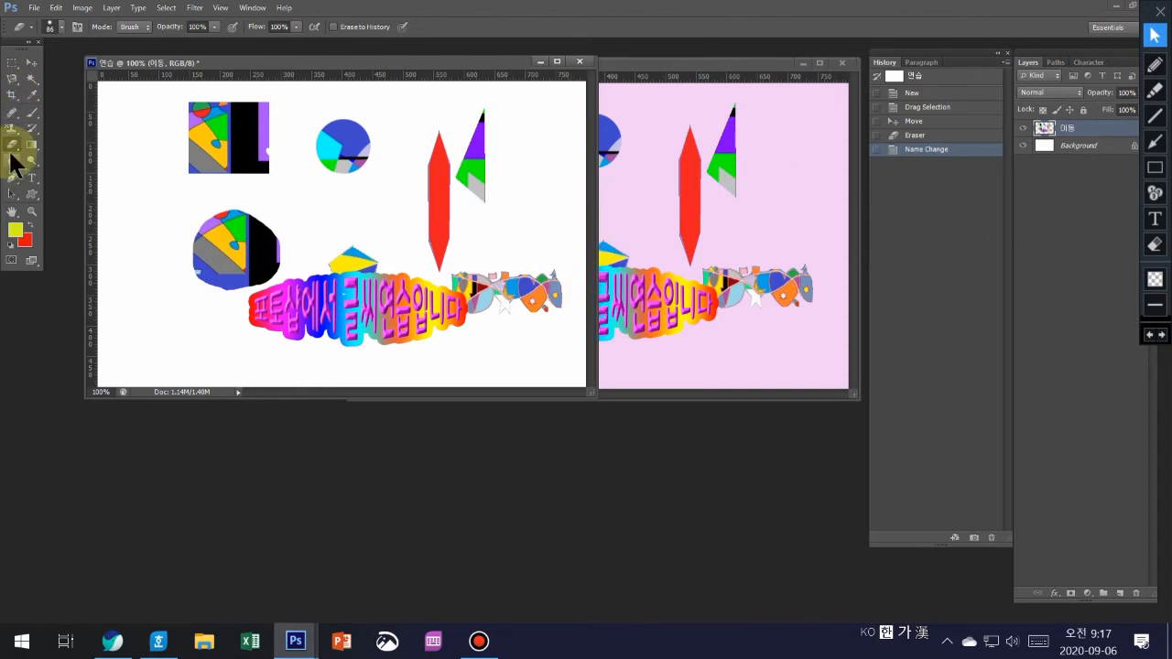
Step: Duplicate the Background layer, fill the copy with the yellow foreground colour and toggle the background layers' visibility to compare them
click(33, 64)
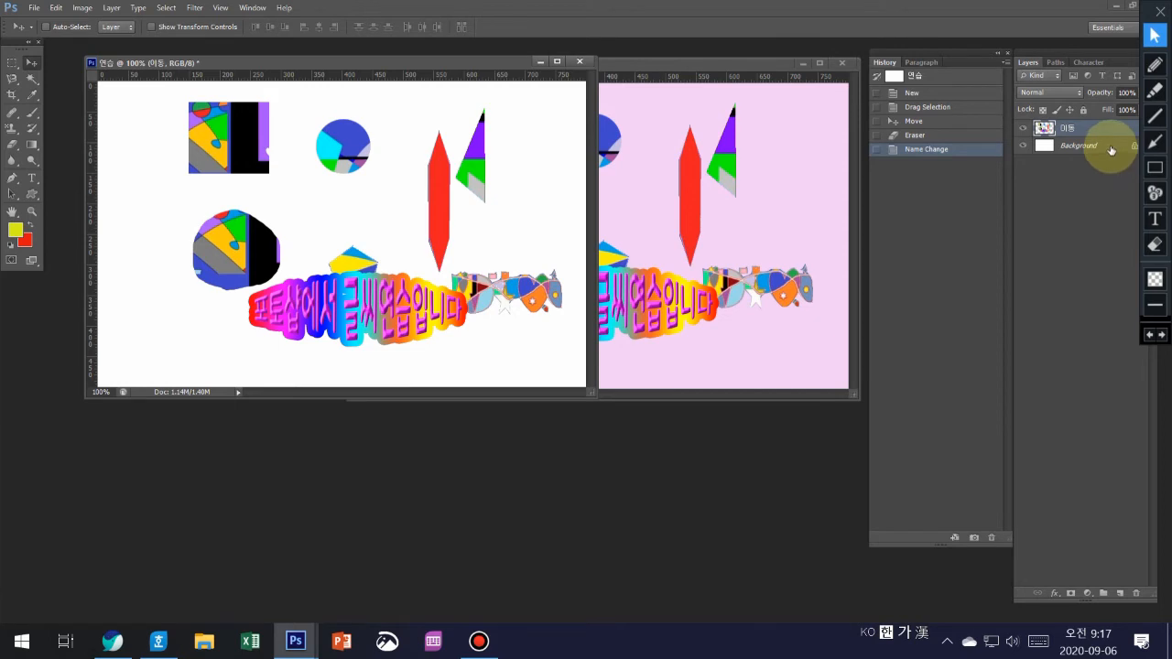
drag(1109, 148, 1120, 595)
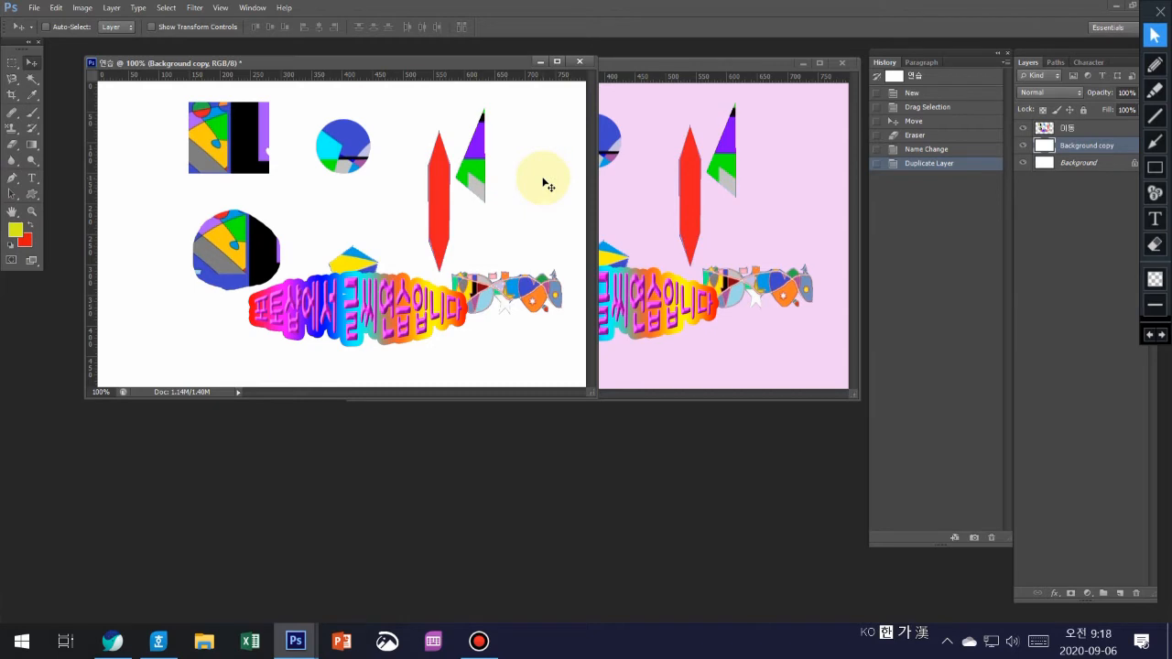
key(alt+BackSpace)
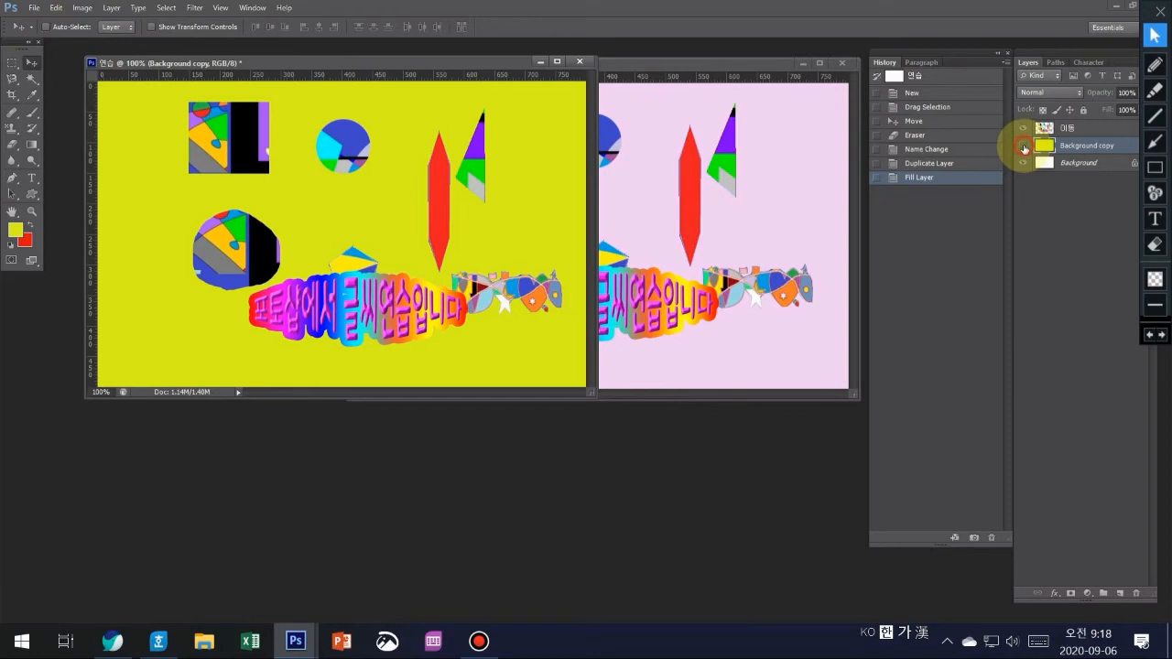
click(1024, 147)
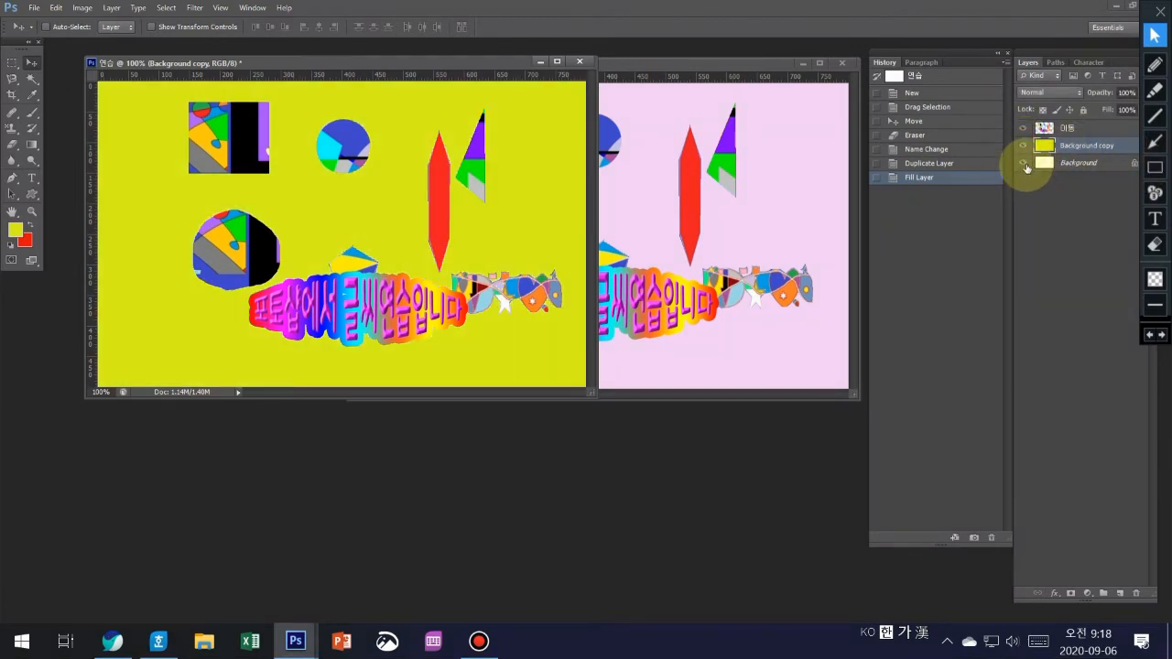
click(1024, 163)
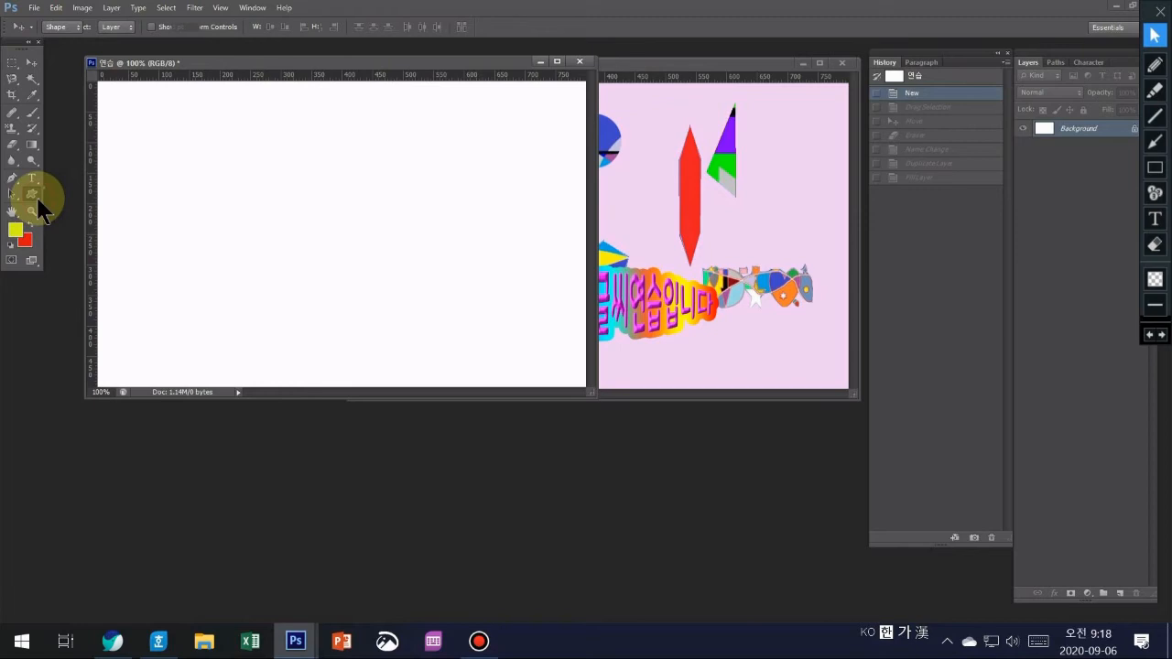
Step: Draw a yellow rectangle about 93 by 78 px in the upper-left area of the blank 연습 canvas
key(v)
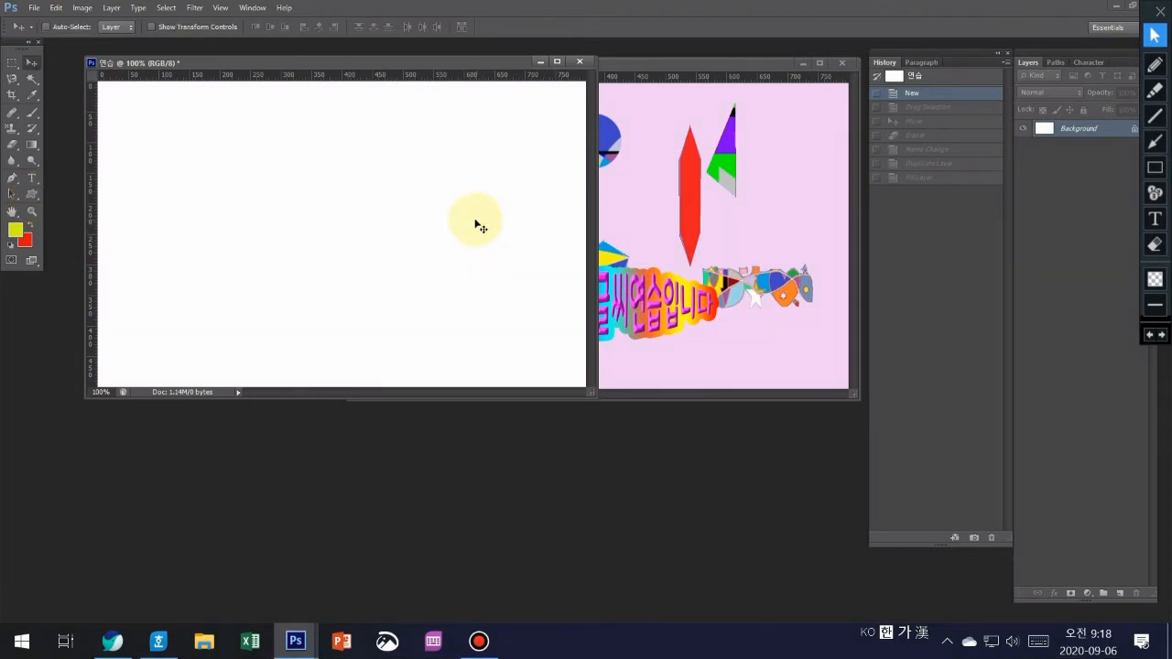
click(36, 197)
right_click(37, 197)
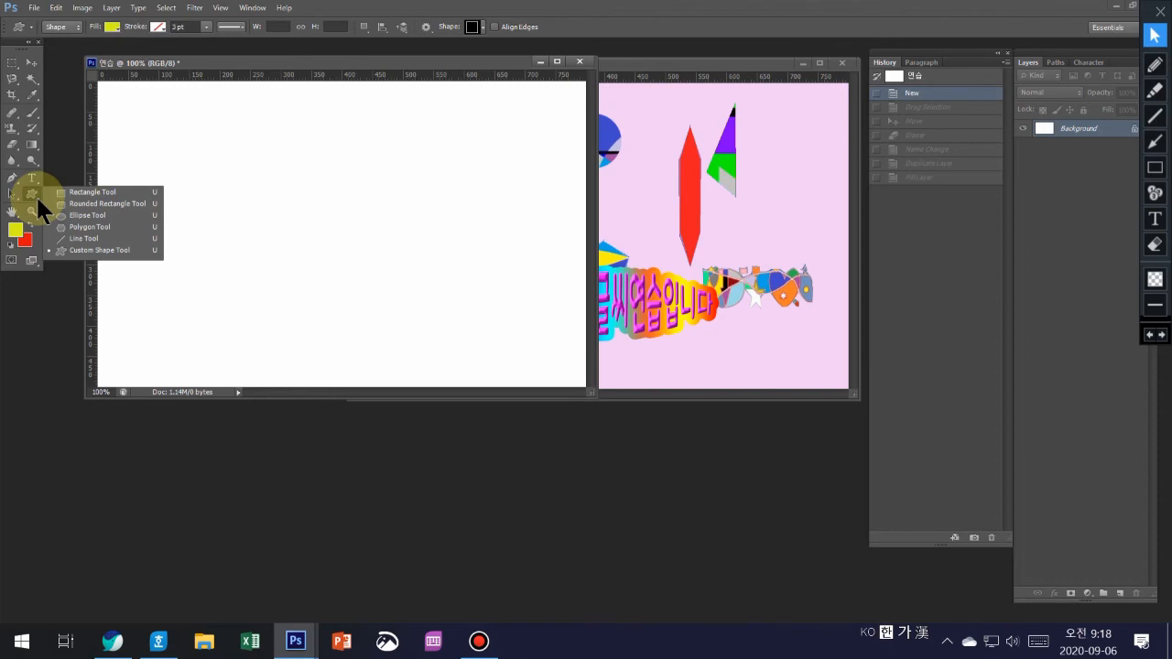
click(83, 194)
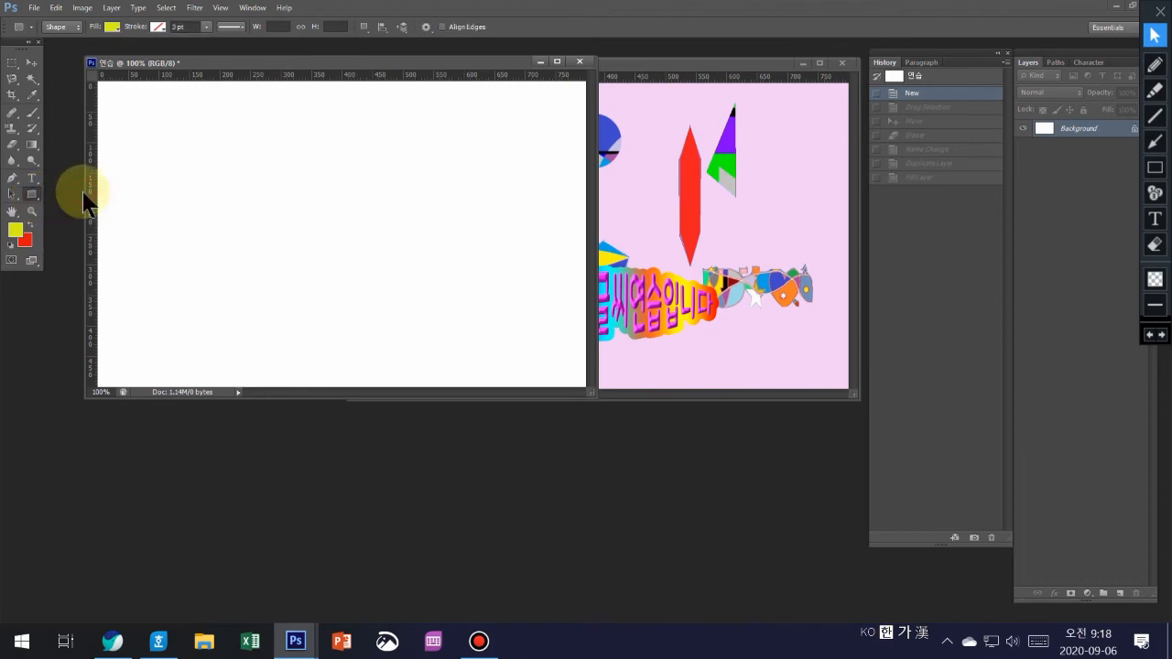
drag(157, 129, 215, 176)
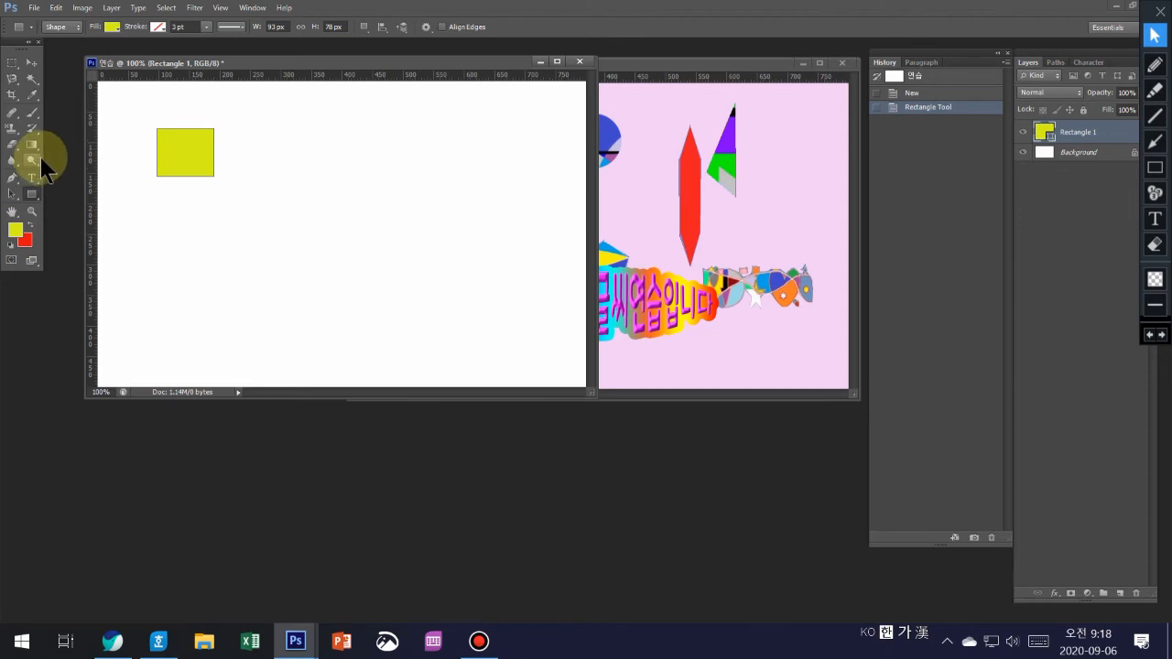
Step: Draw a yellow rounded rectangle about 123 by 74 px with a 10 px radius to the right of the rectangle
click(38, 201)
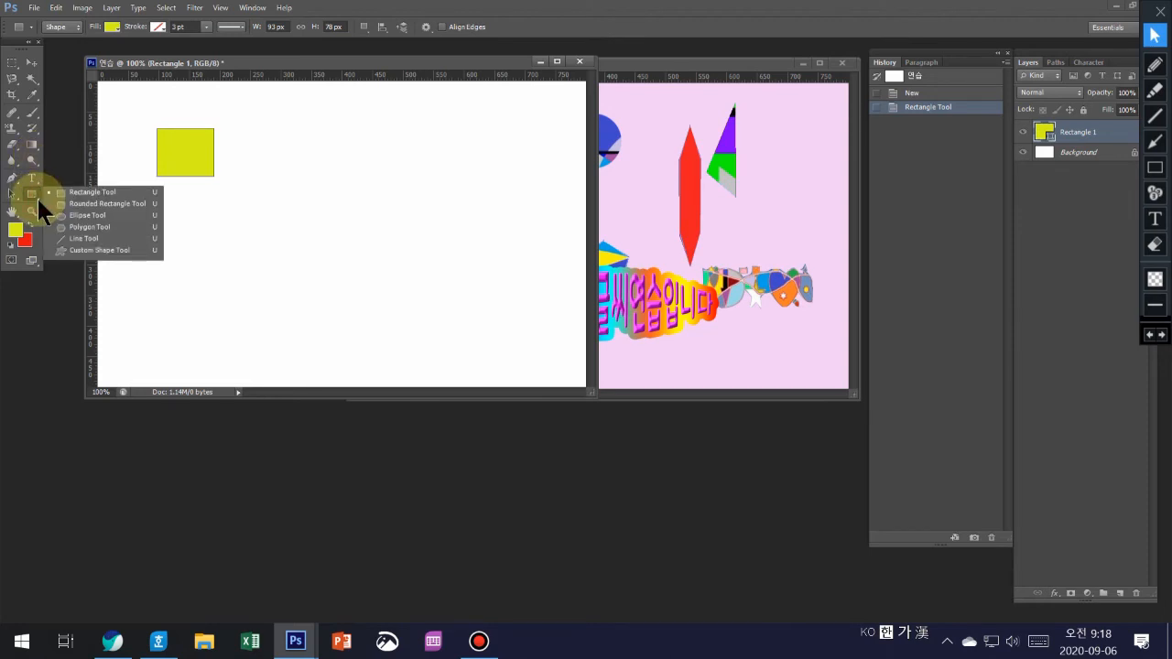
click(91, 203)
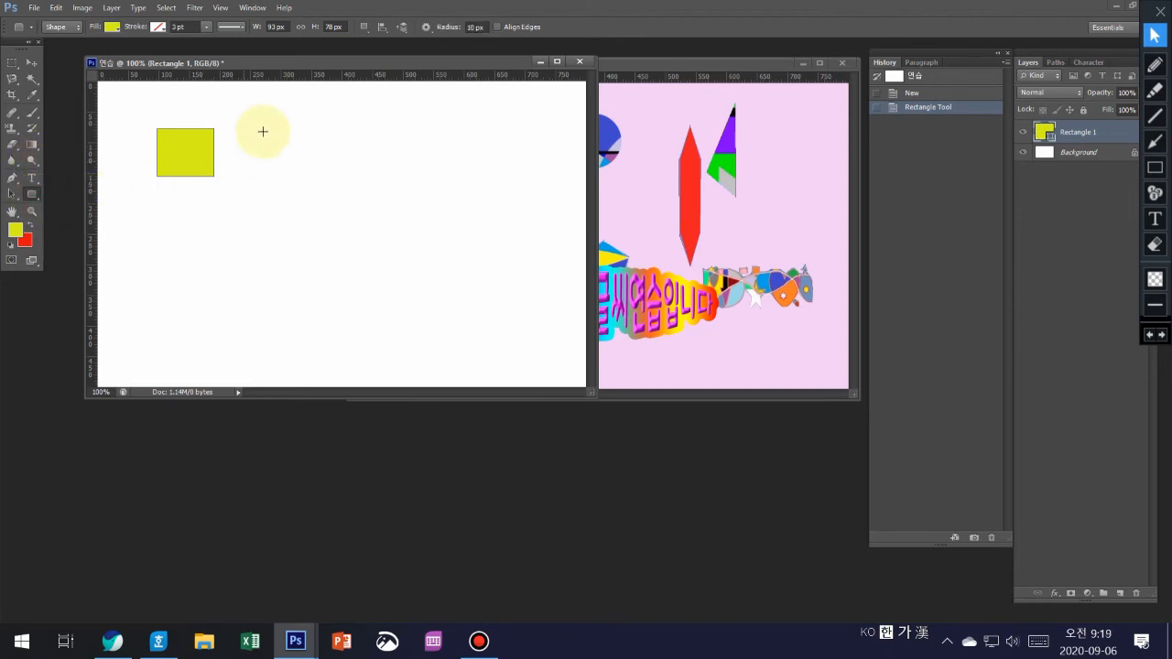
drag(266, 127, 340, 172)
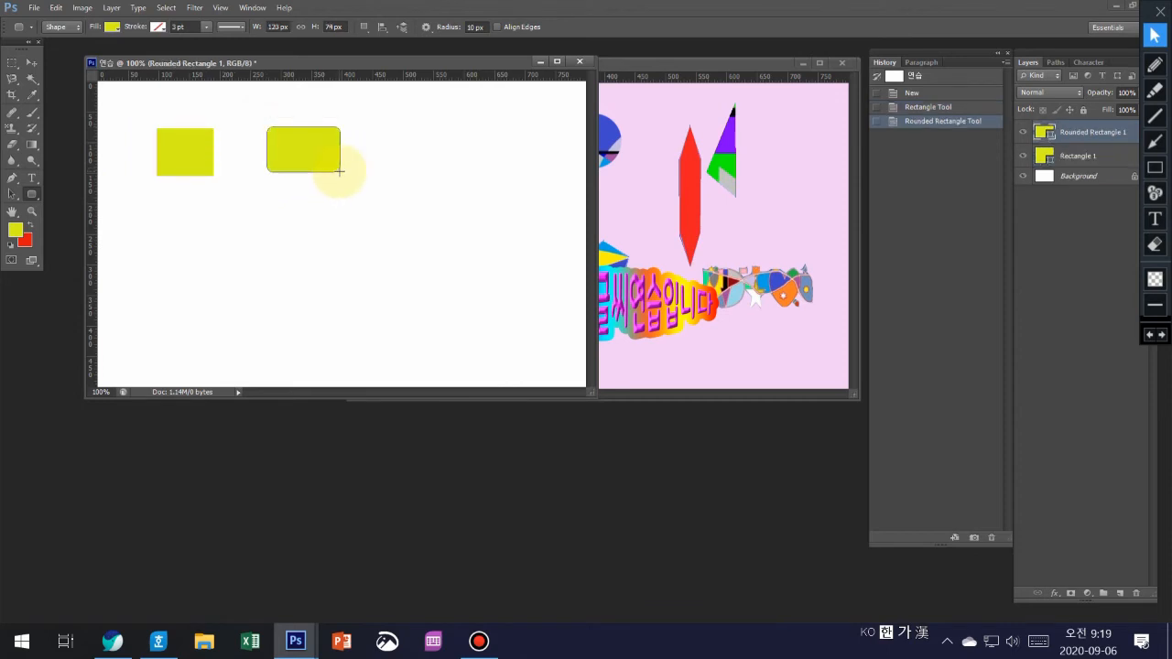
Step: Draw a yellow ellipse about 114 by 69 px to the right of the rounded rectangle
click(38, 198)
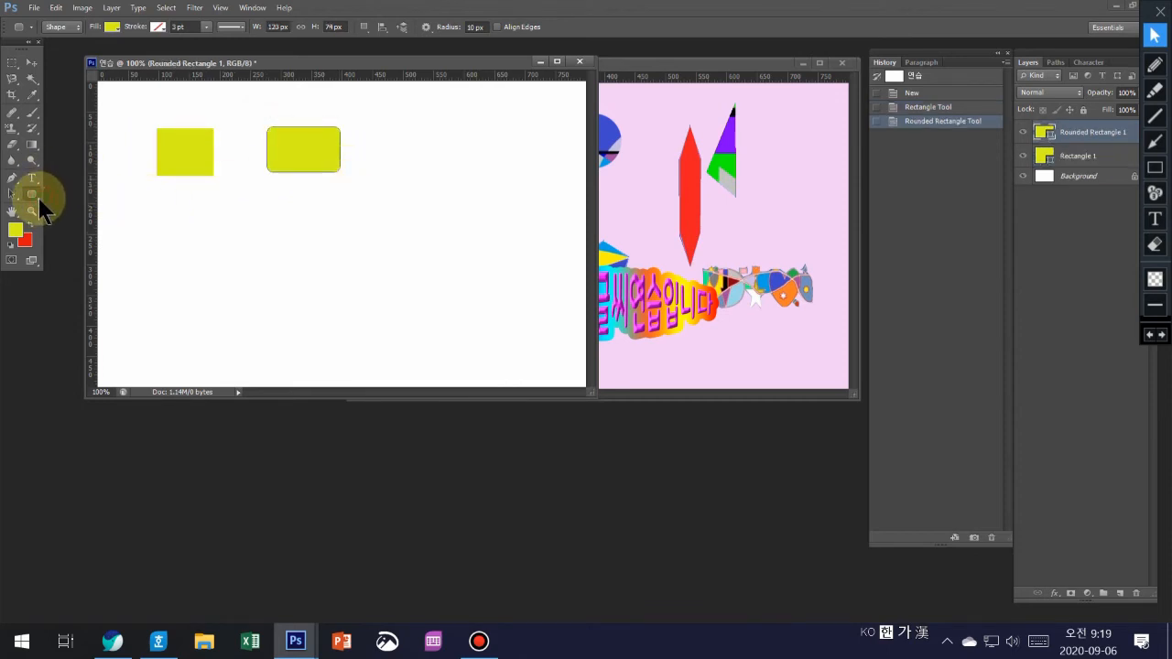
click(77, 215)
drag(392, 127, 461, 168)
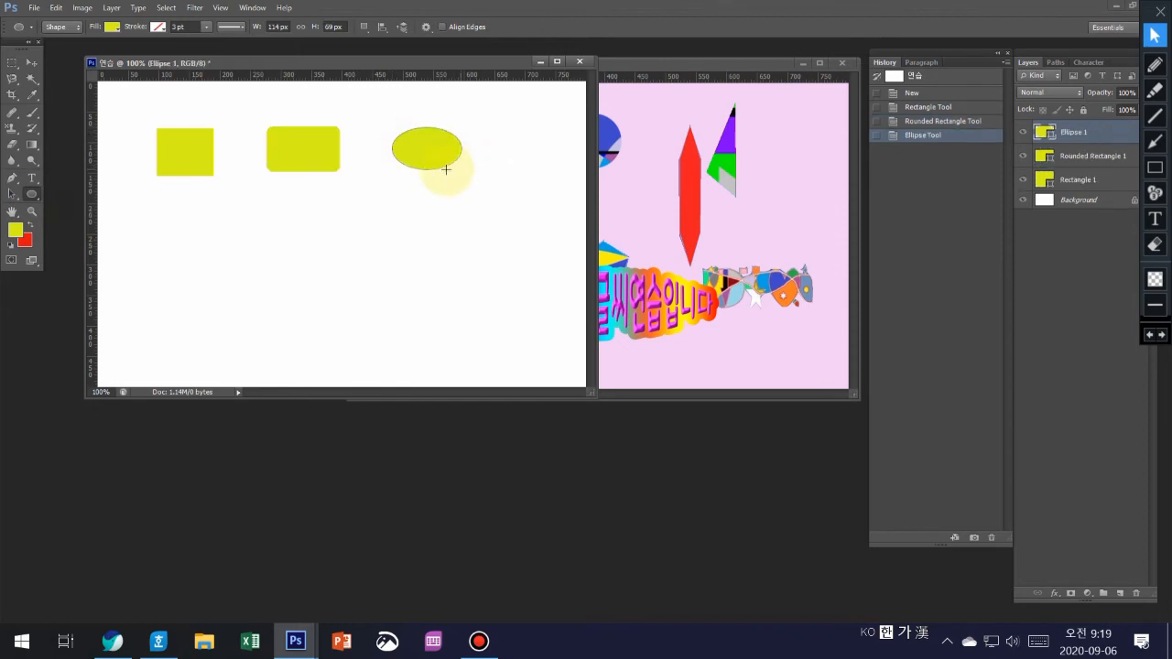
Step: Draw two overlapping five-sided yellow polygons in the canvas's upper-right area, the second about 194 by 197 px
click(38, 200)
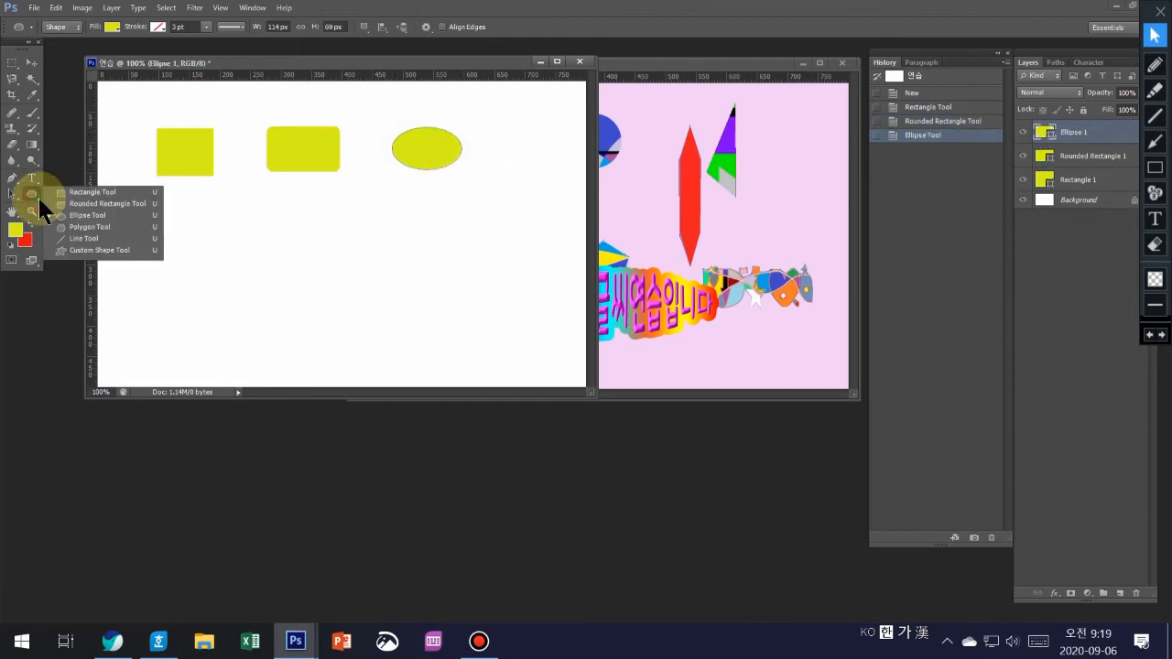
click(83, 227)
drag(489, 112, 506, 163)
drag(513, 94, 546, 112)
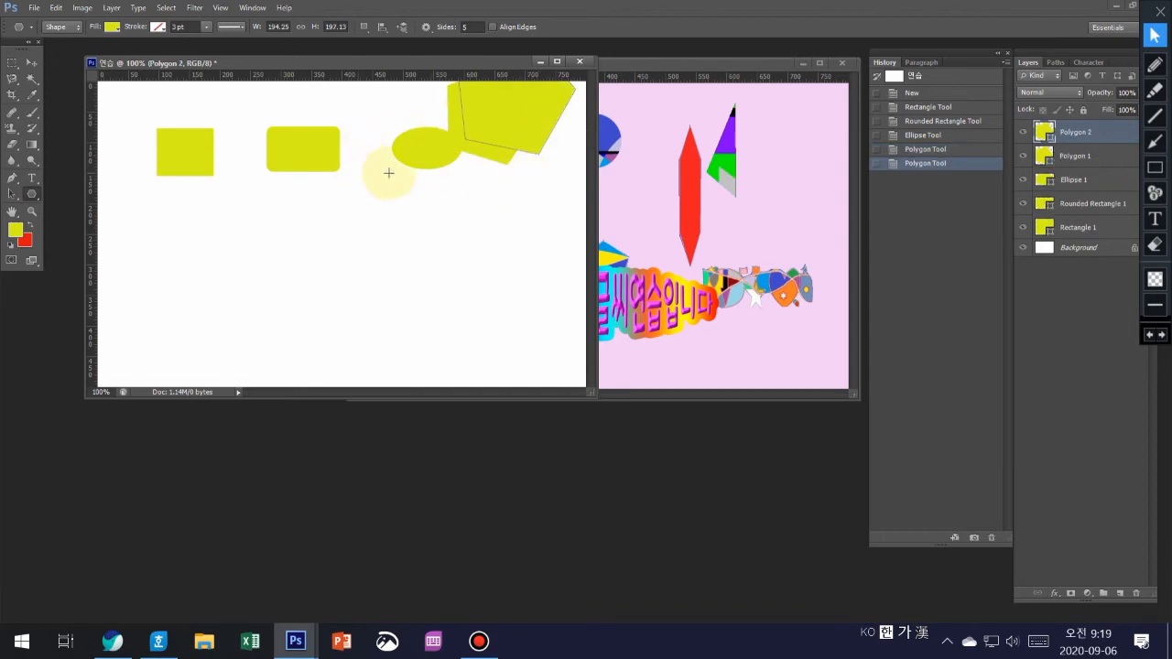
Step: Draw a 1 px yellow line sloping down to the right below the shapes, spanning about 371 by 93 px
click(31, 194)
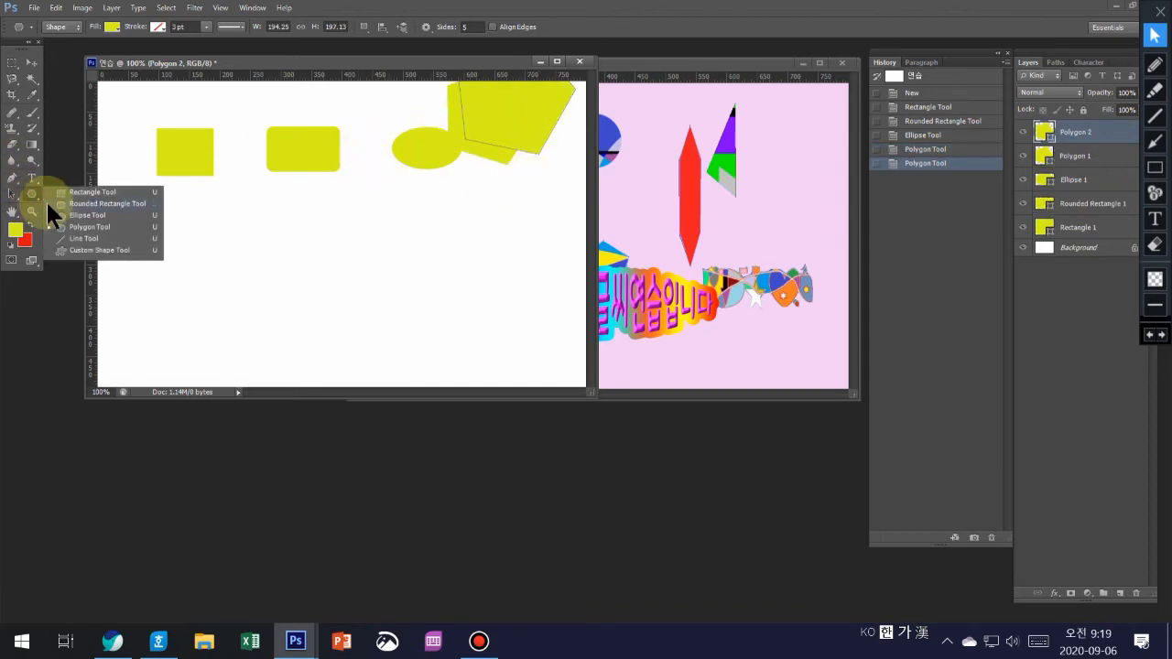
click(77, 238)
drag(143, 246, 368, 299)
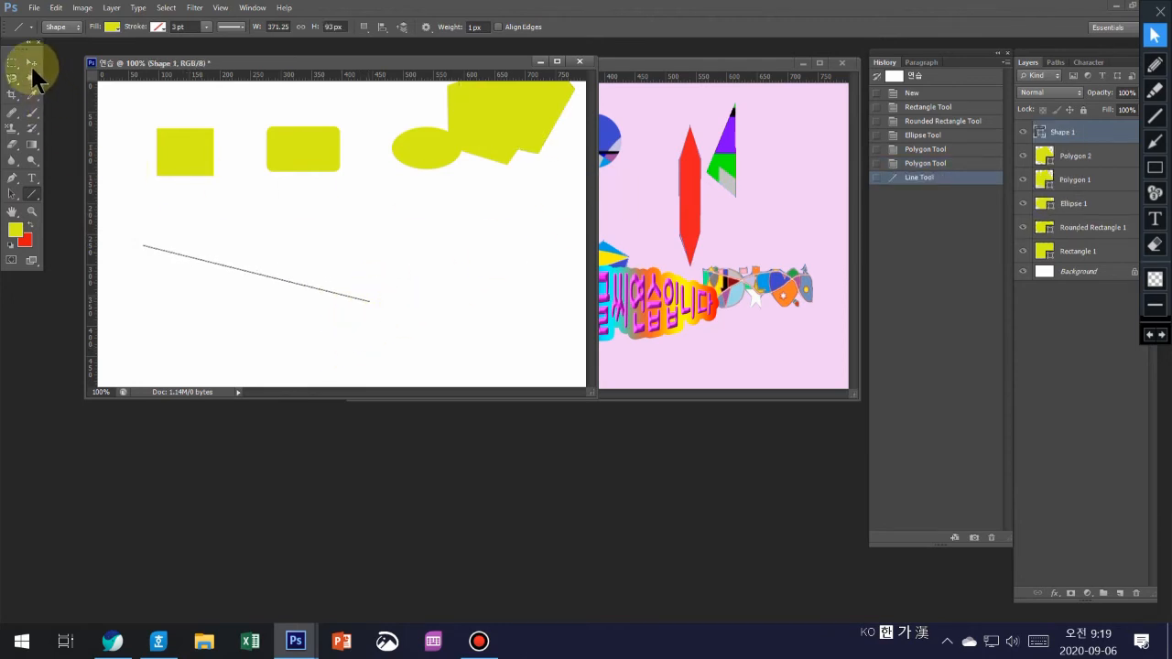
Step: Select the Polygon 2 layer with the Move tool active, and revert the 연습 document to its initial history snapshot
click(31, 63)
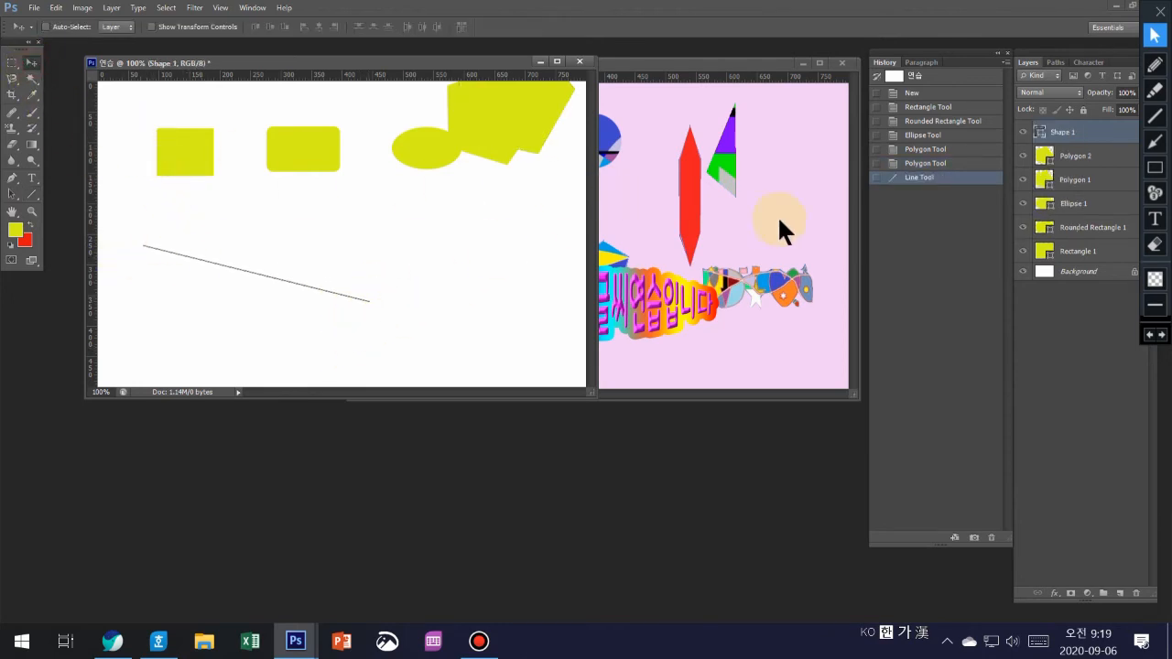
click(1086, 156)
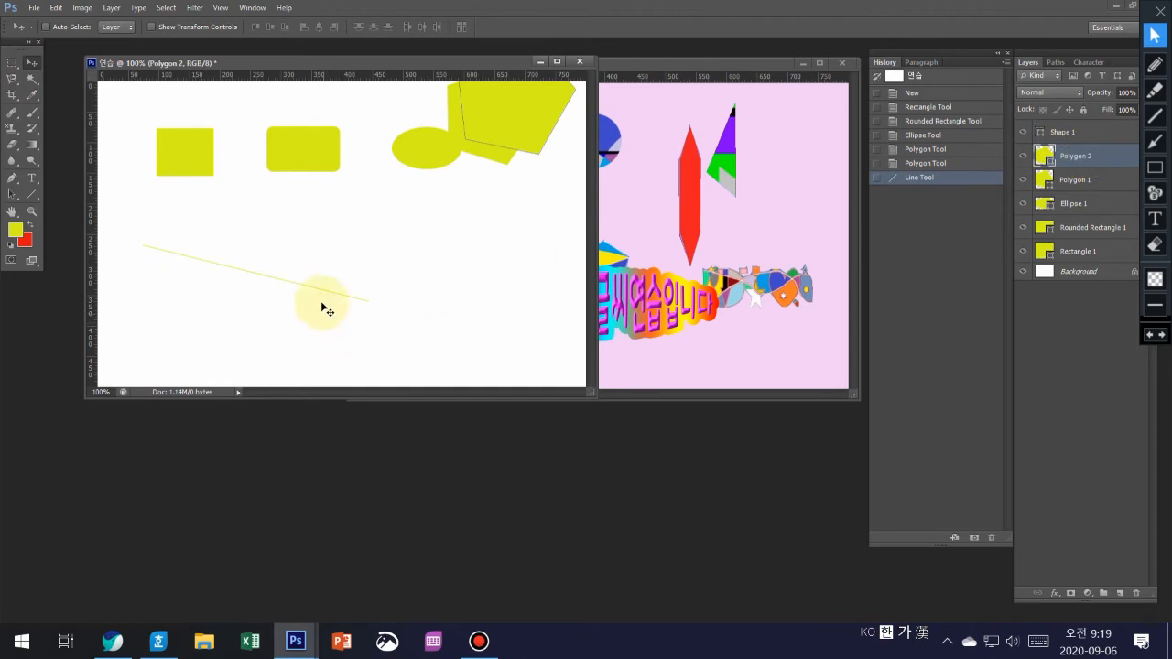
click(952, 77)
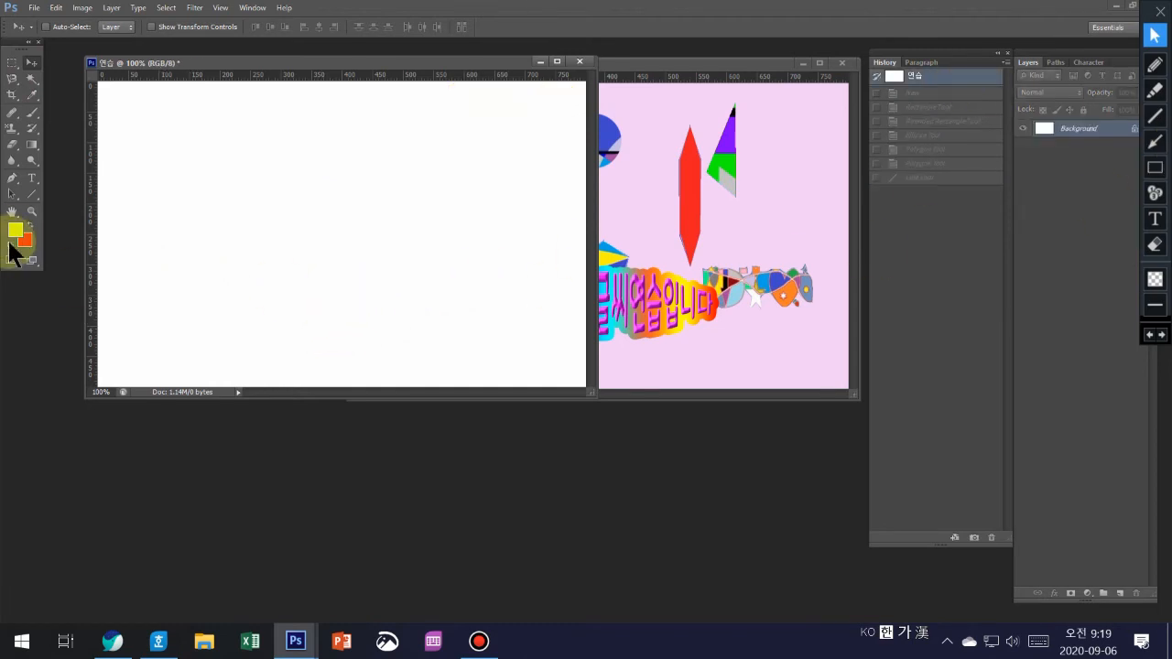
Step: Set up the Custom Shape tool in Shape mode with a light pink fill
click(37, 198)
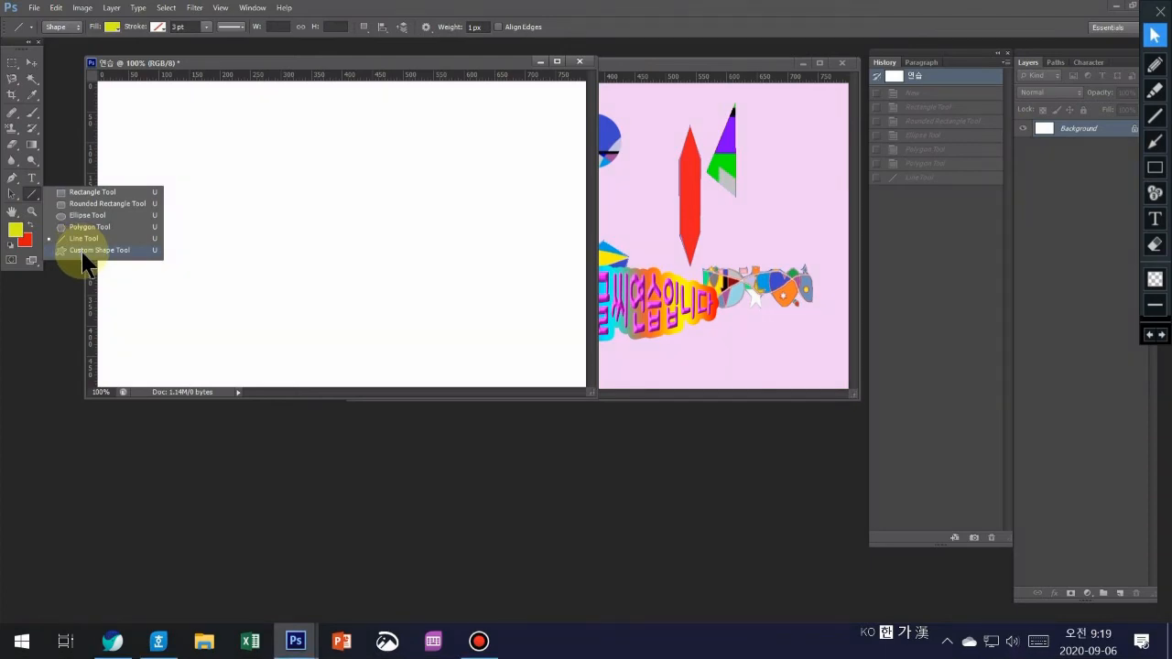
click(82, 255)
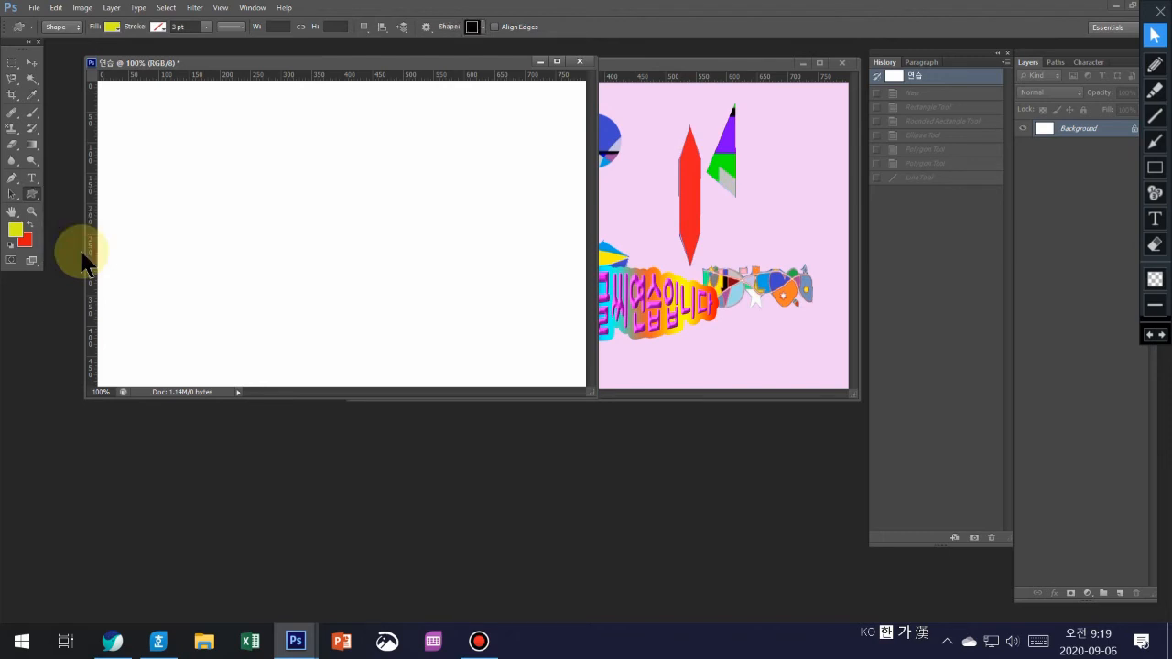
click(79, 31)
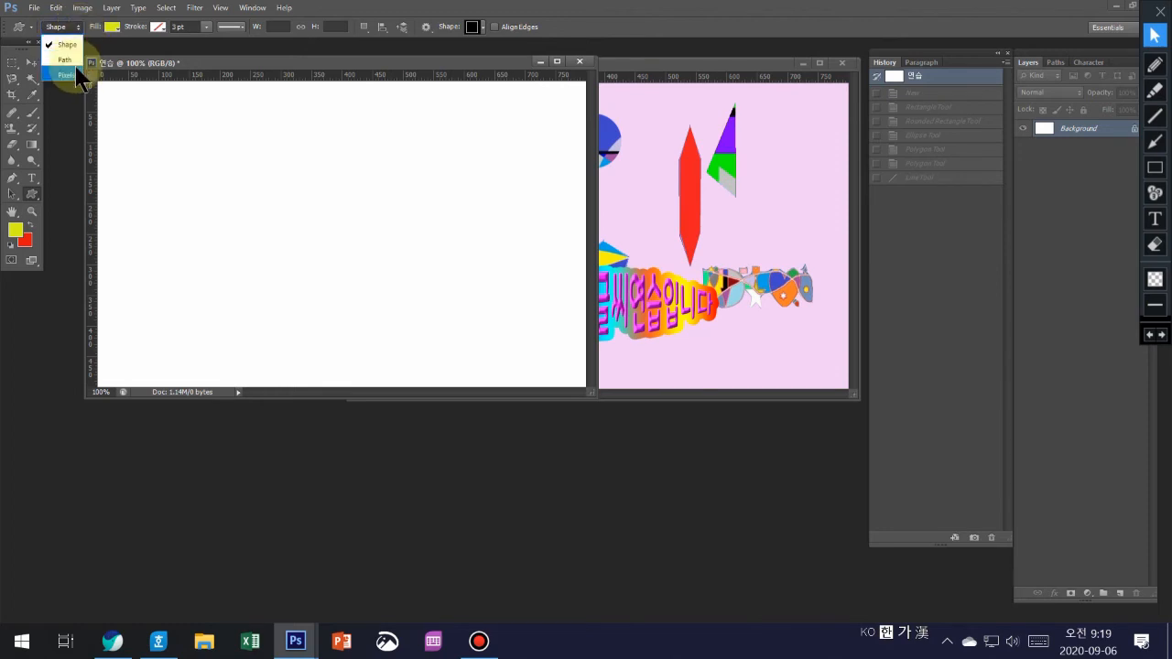
click(61, 43)
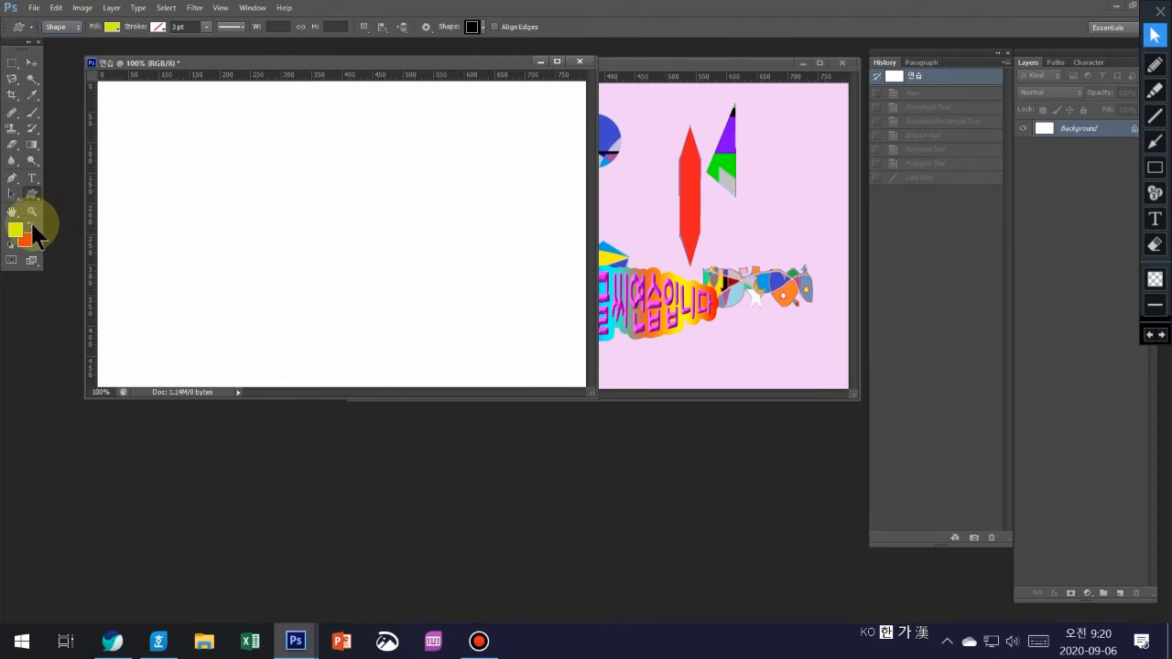
click(111, 27)
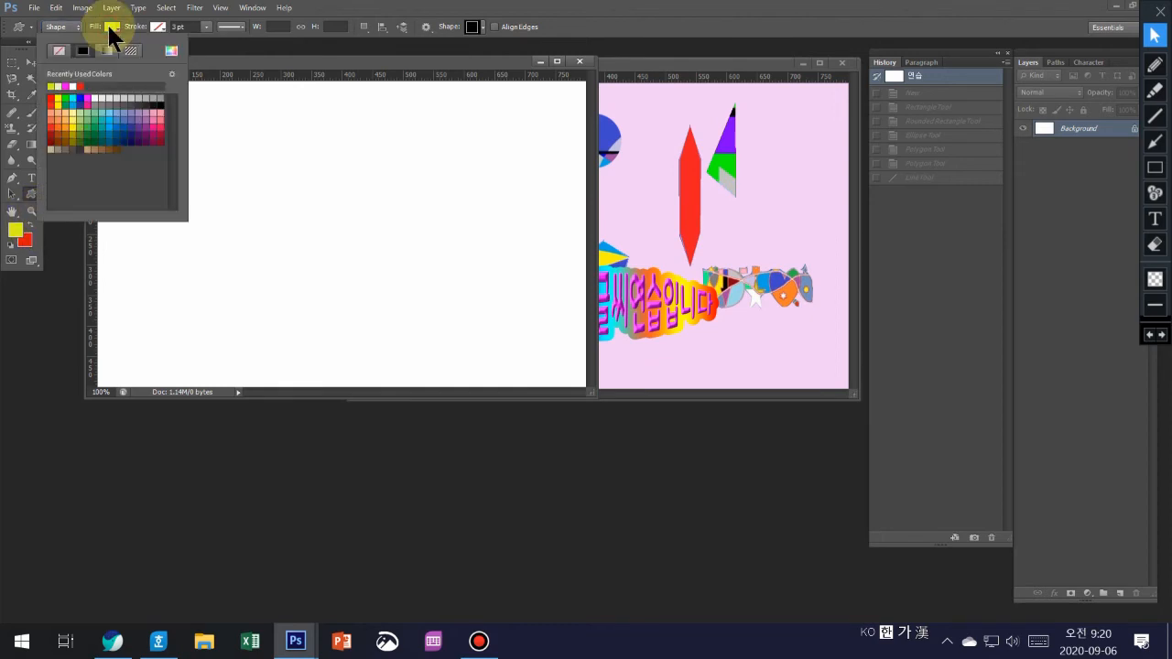
click(161, 108)
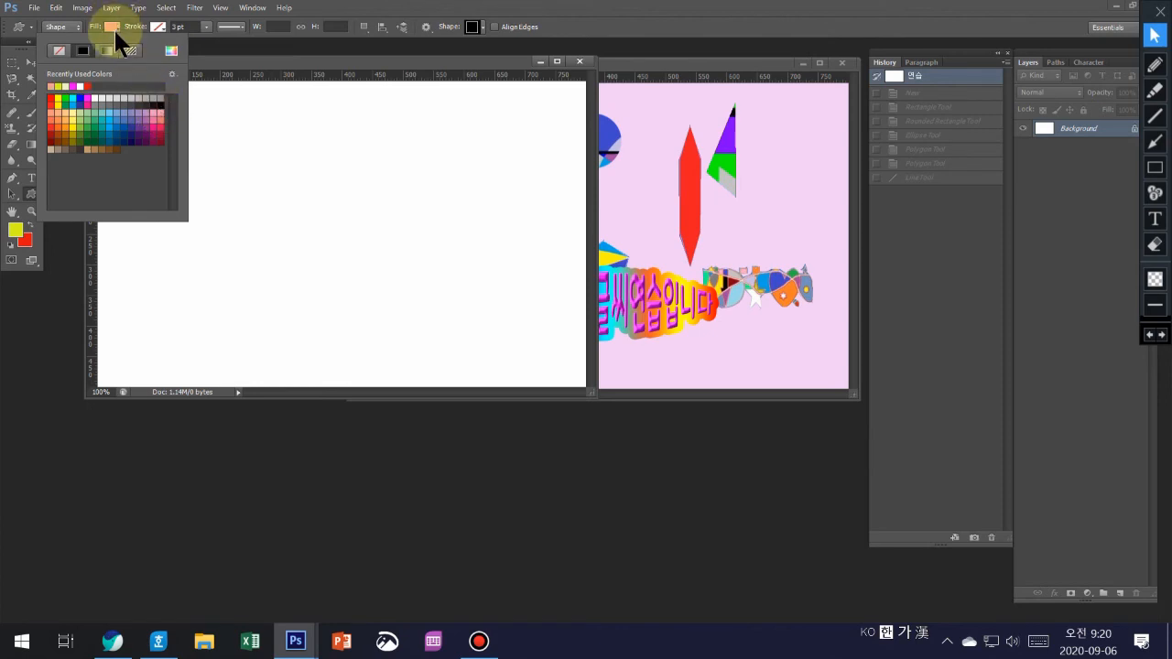
Step: Display the custom shape library as Large List and switch it back to Large Thumbnail
click(484, 30)
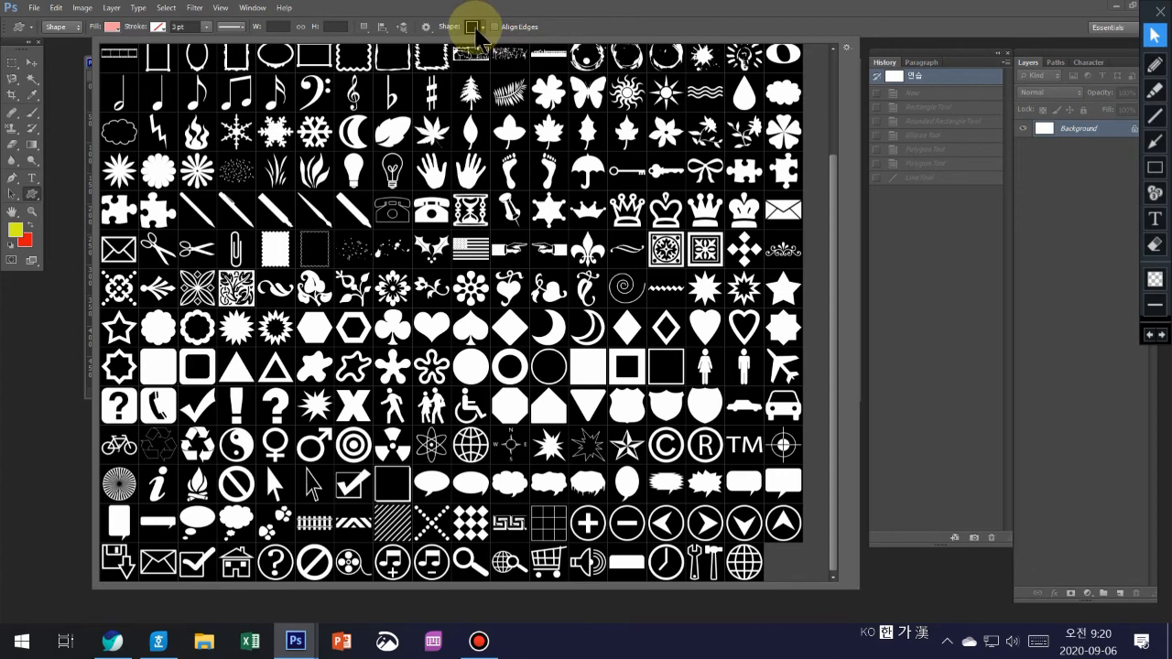
key(n)
click(480, 30)
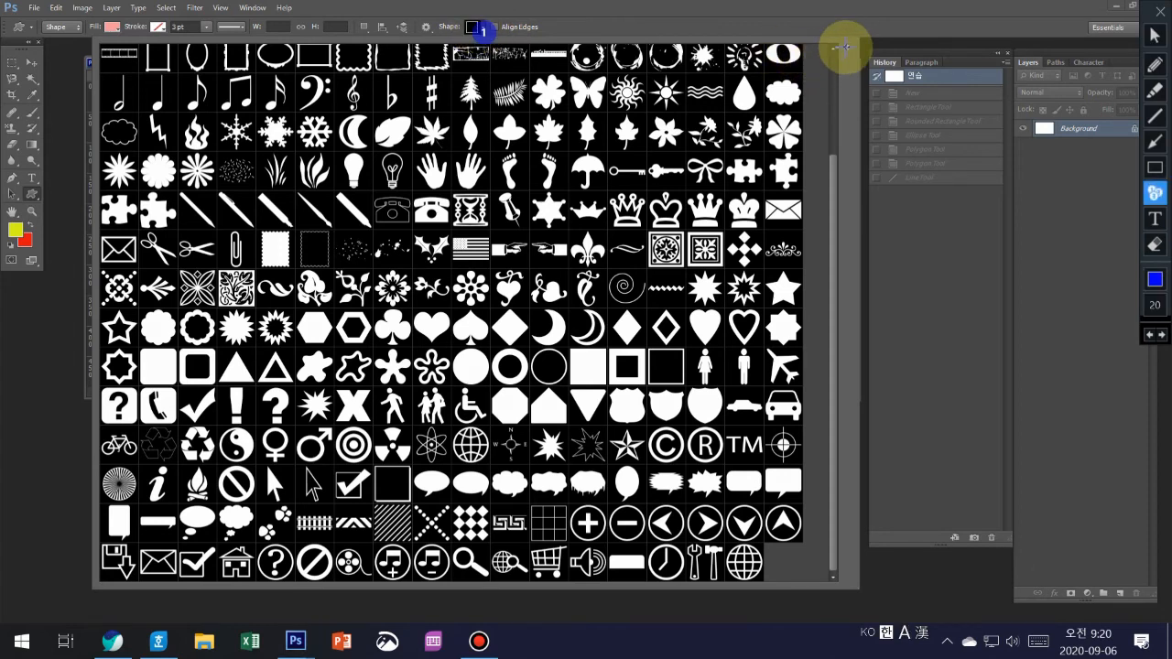
click(850, 48)
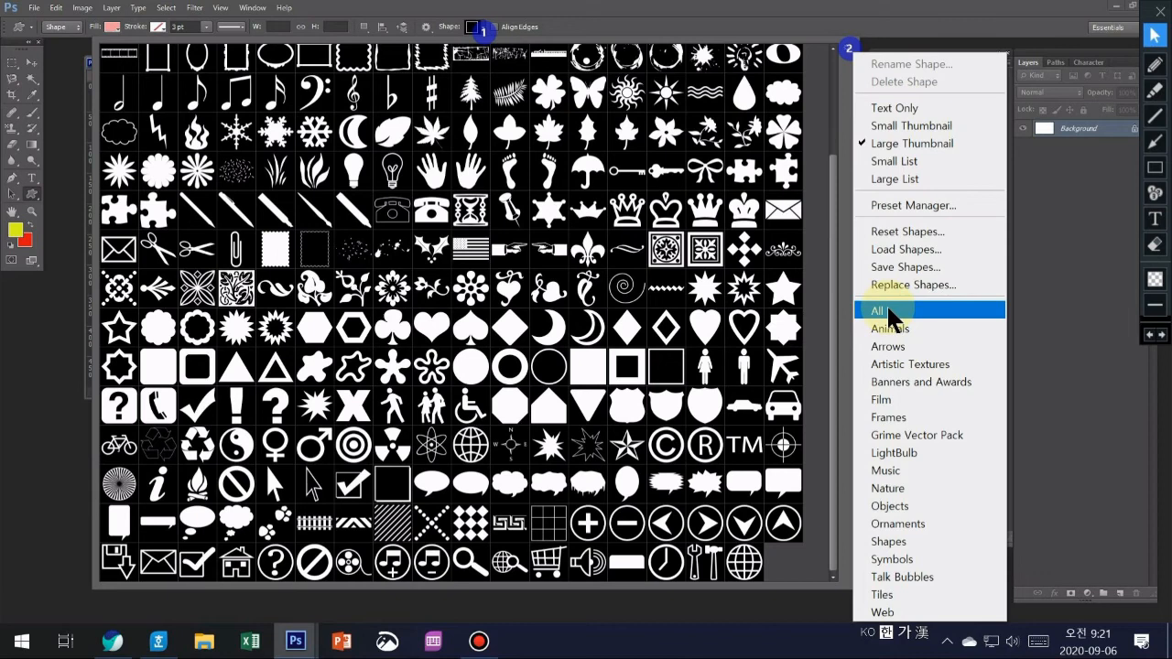
click(888, 312)
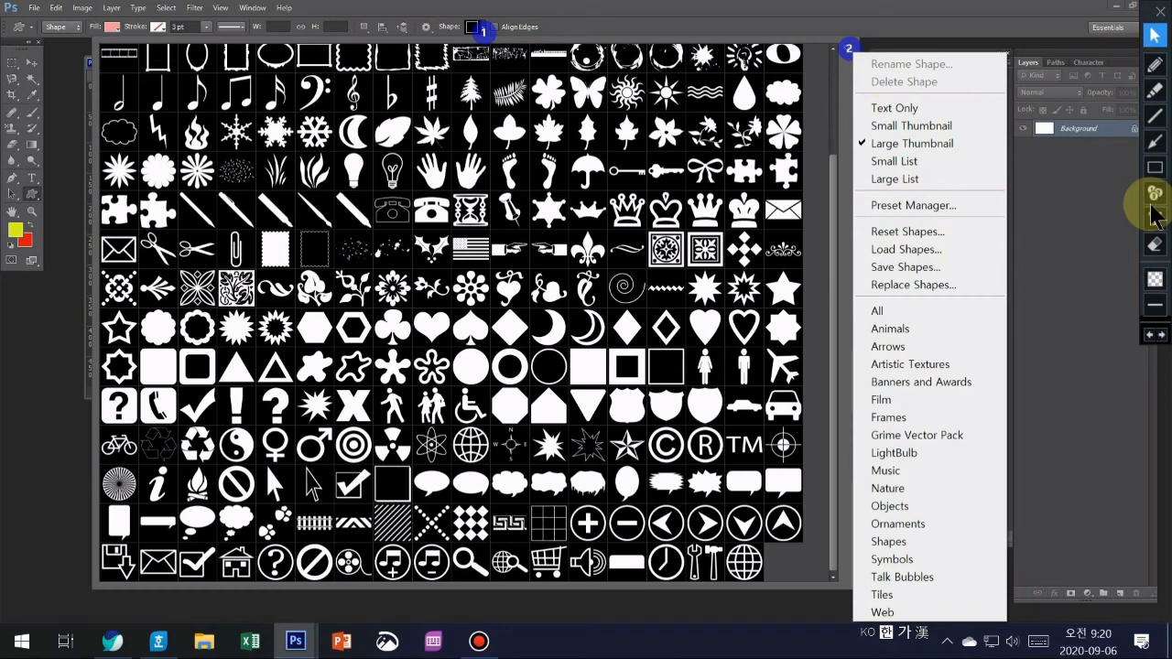
click(905, 185)
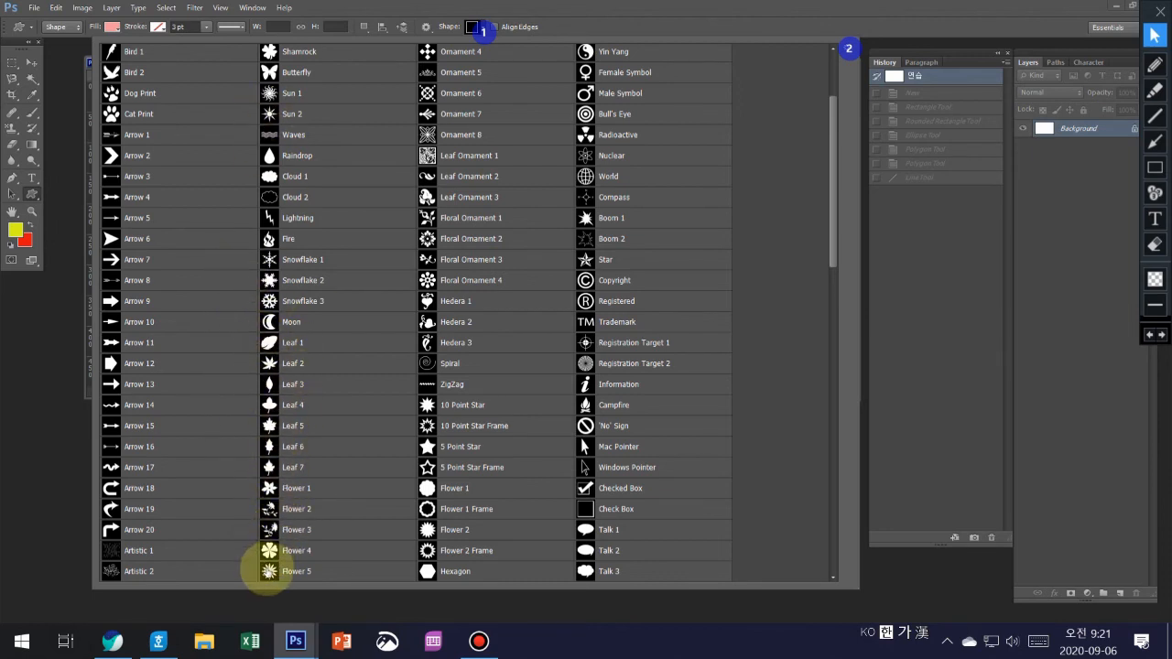
click(843, 46)
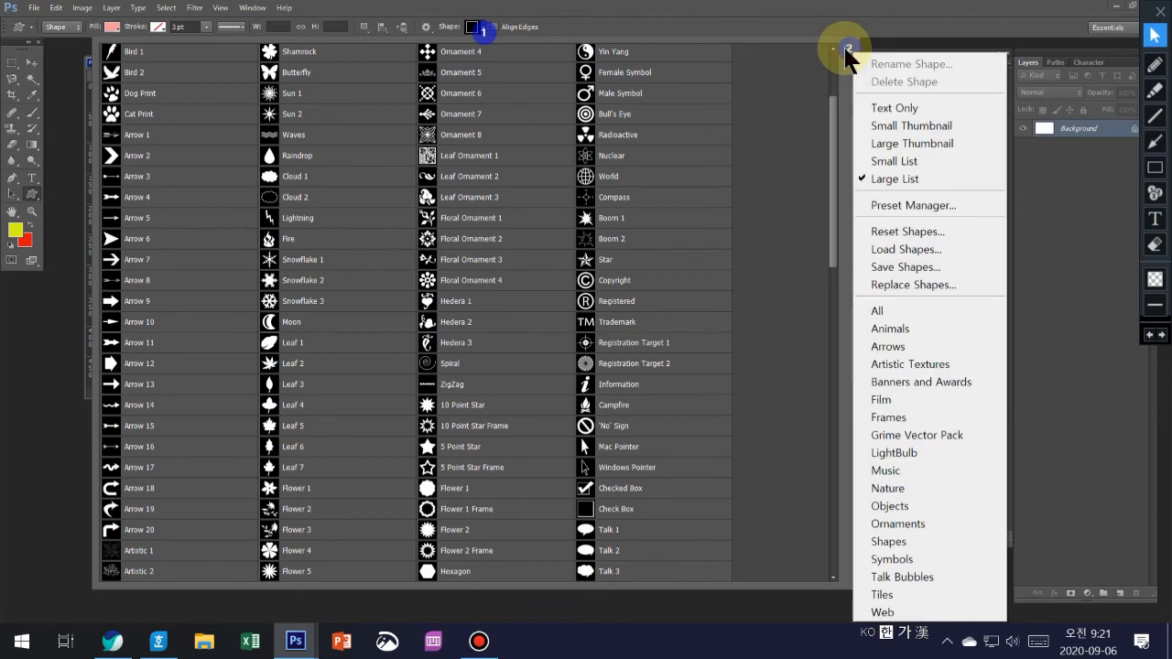
click(881, 143)
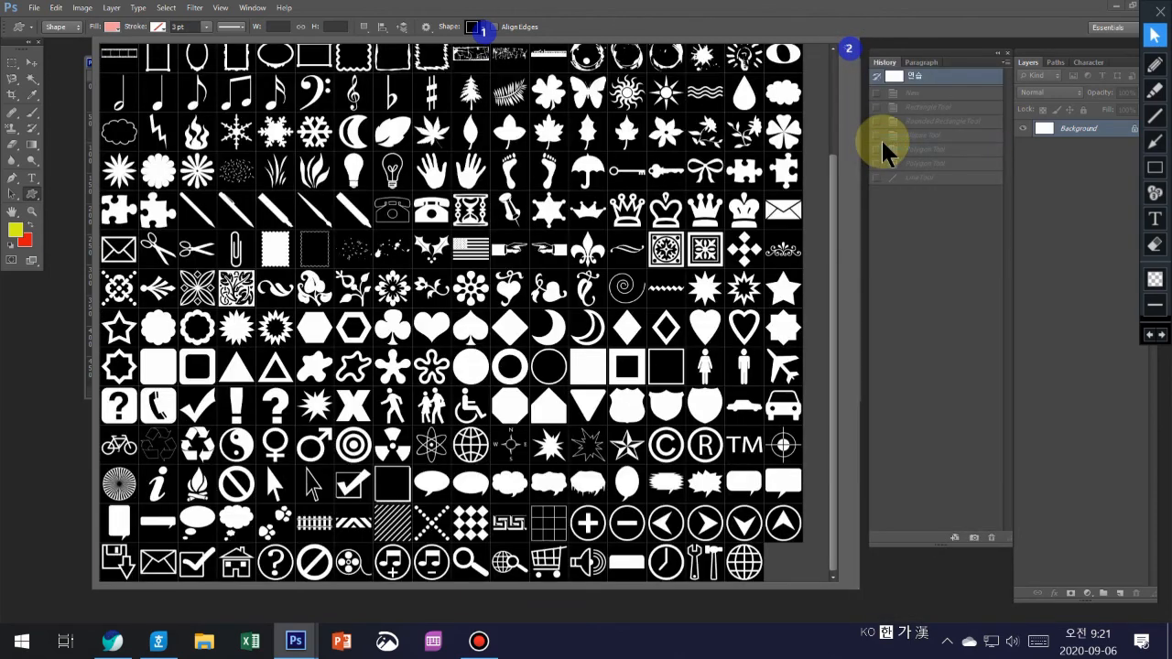
Step: Draw a light pink custom flower shape with rounded petals, about 86 by 86 px, in the canvas's upper-left area
drag(832, 182, 841, 329)
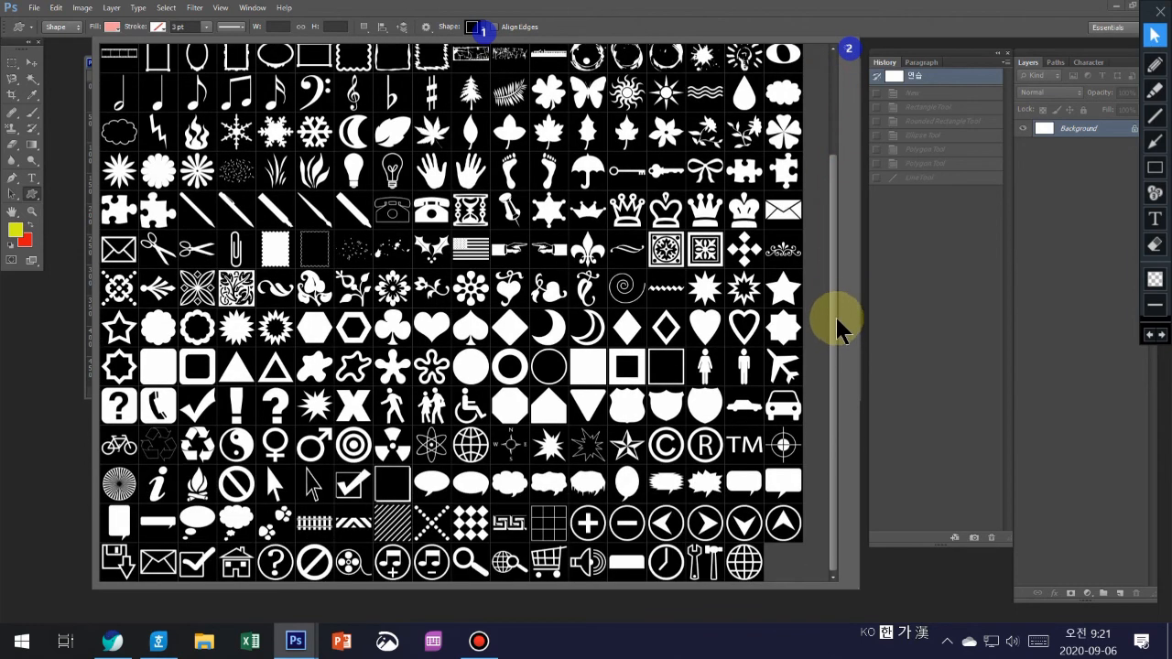
drag(832, 236, 831, 177)
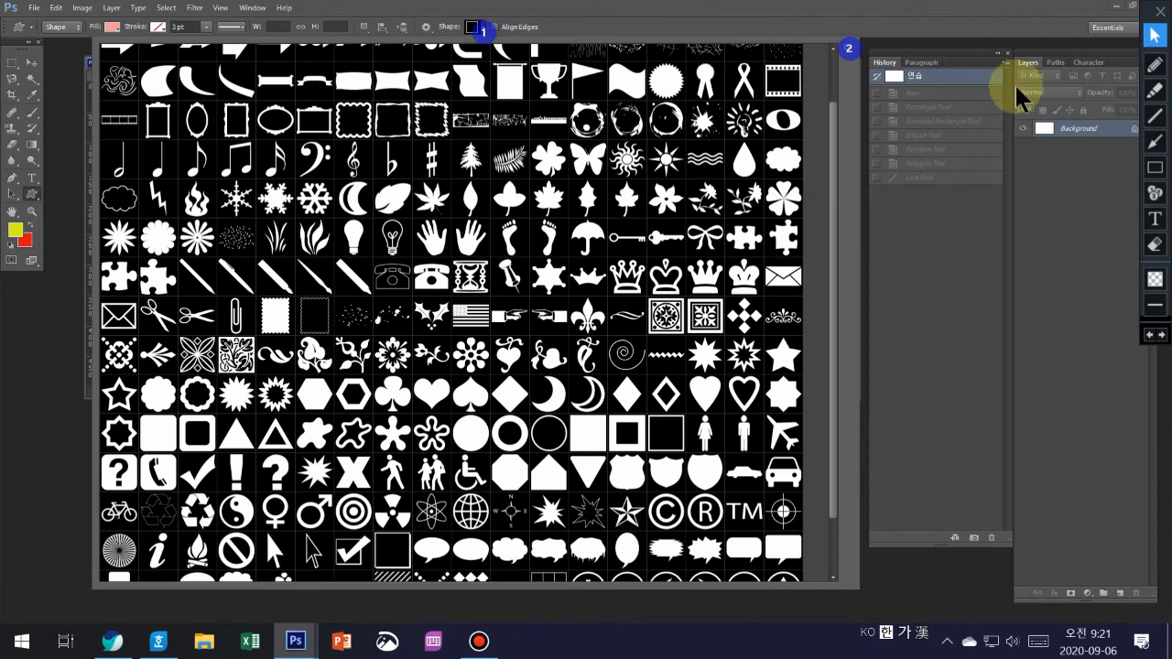
click(157, 234)
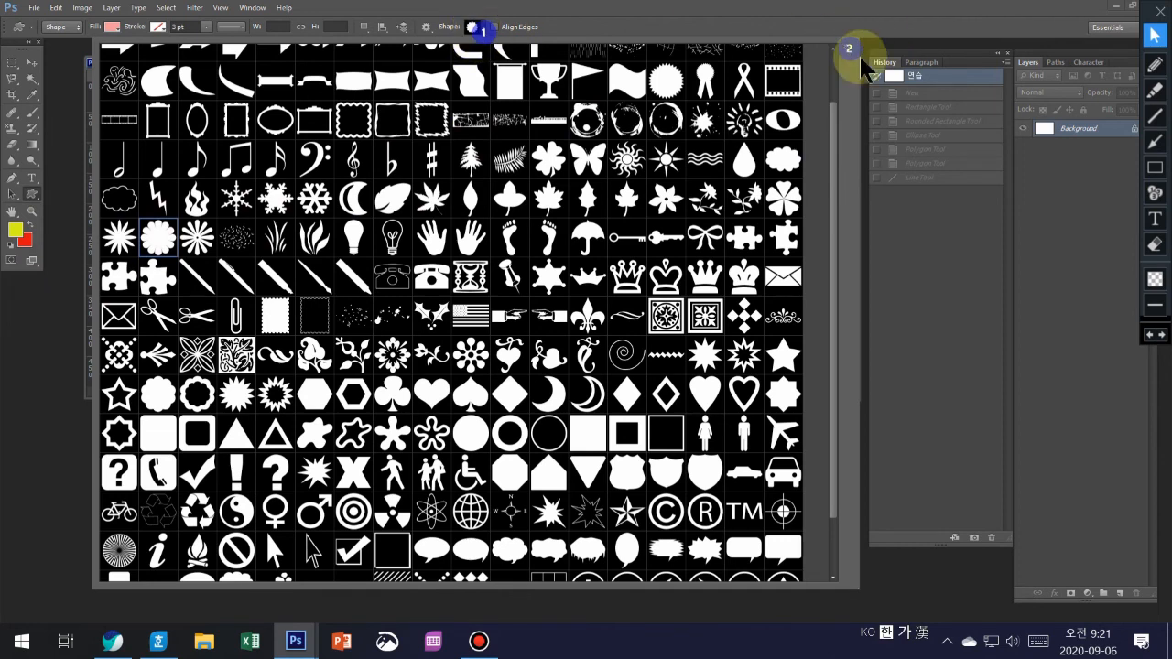
click(1154, 243)
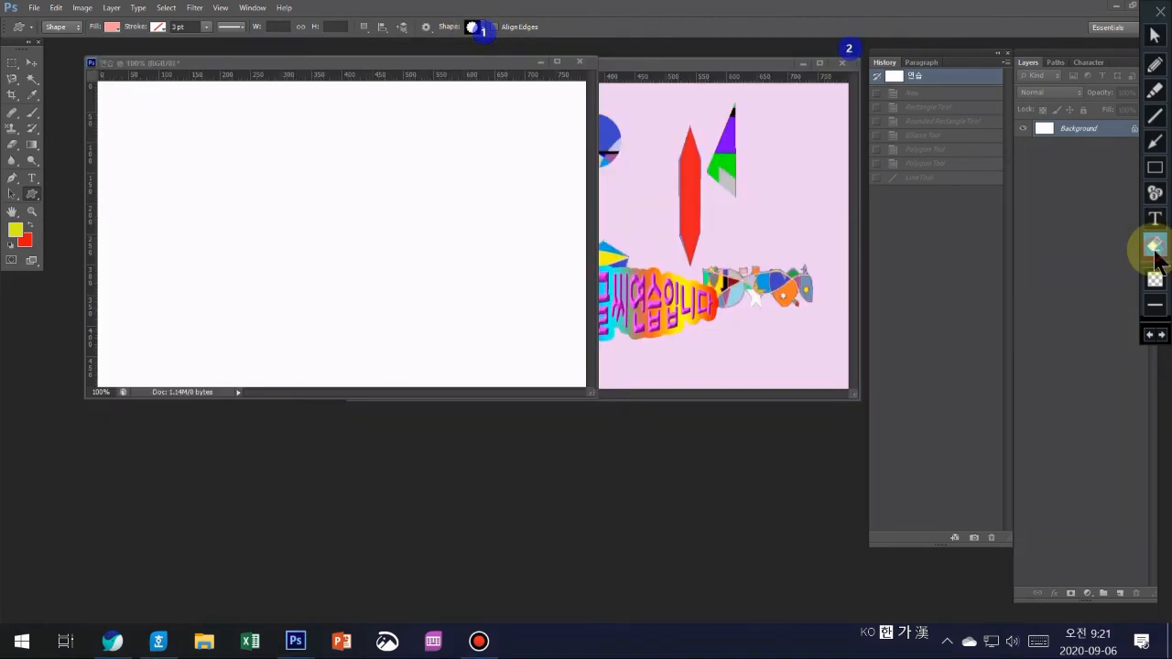
click(472, 28)
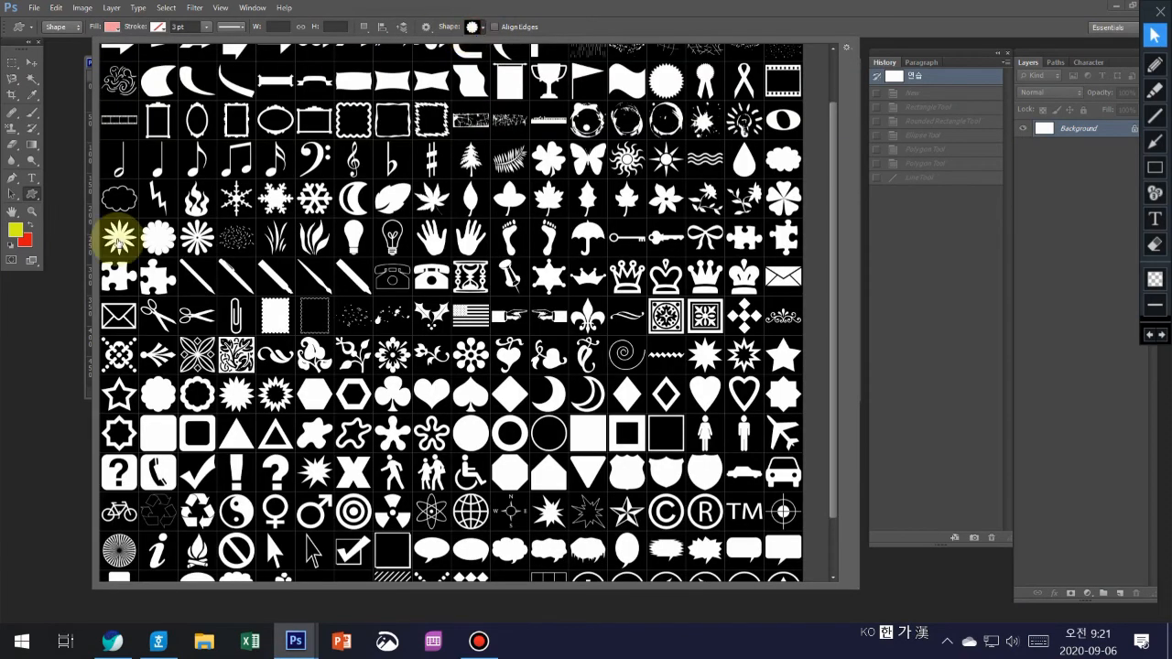
click(160, 238)
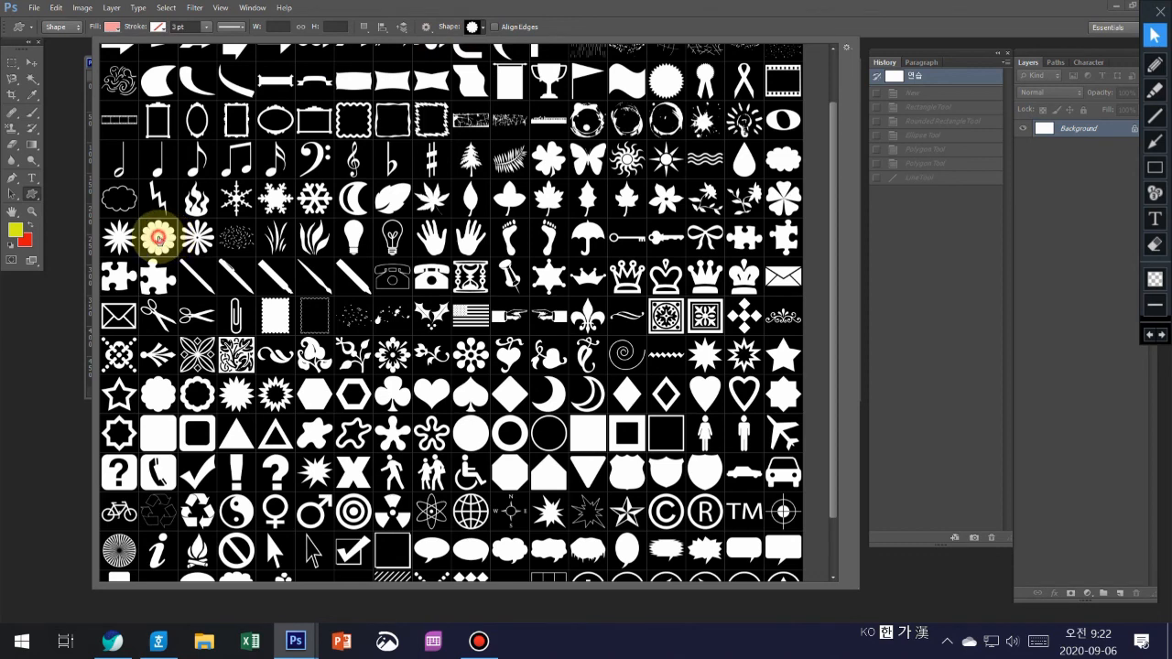
double_click(158, 237)
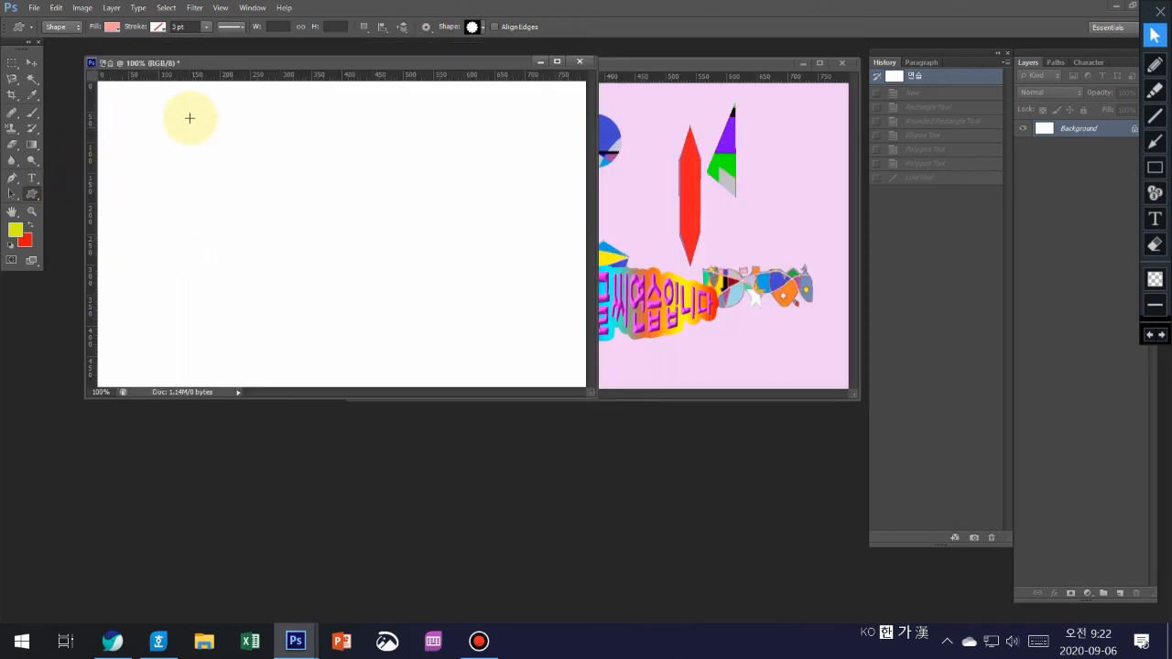
drag(152, 102, 168, 129)
drag(169, 128, 209, 154)
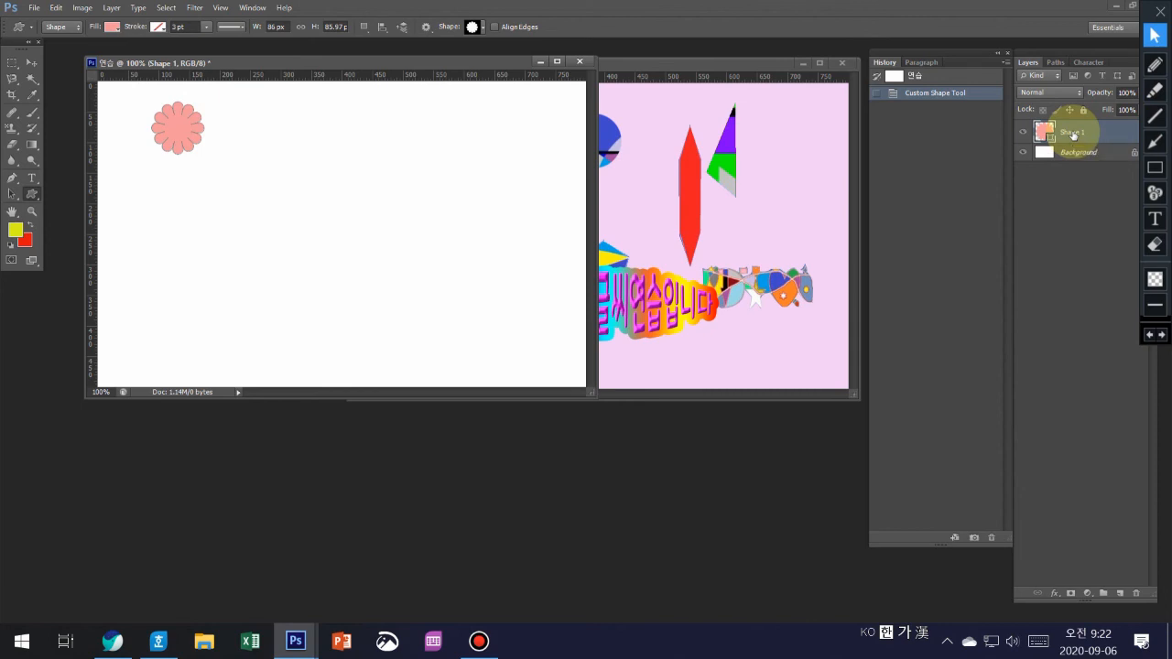
Step: Draw a light pink solid circle custom shape about 117 by 128 px to the right of the flower
click(473, 28)
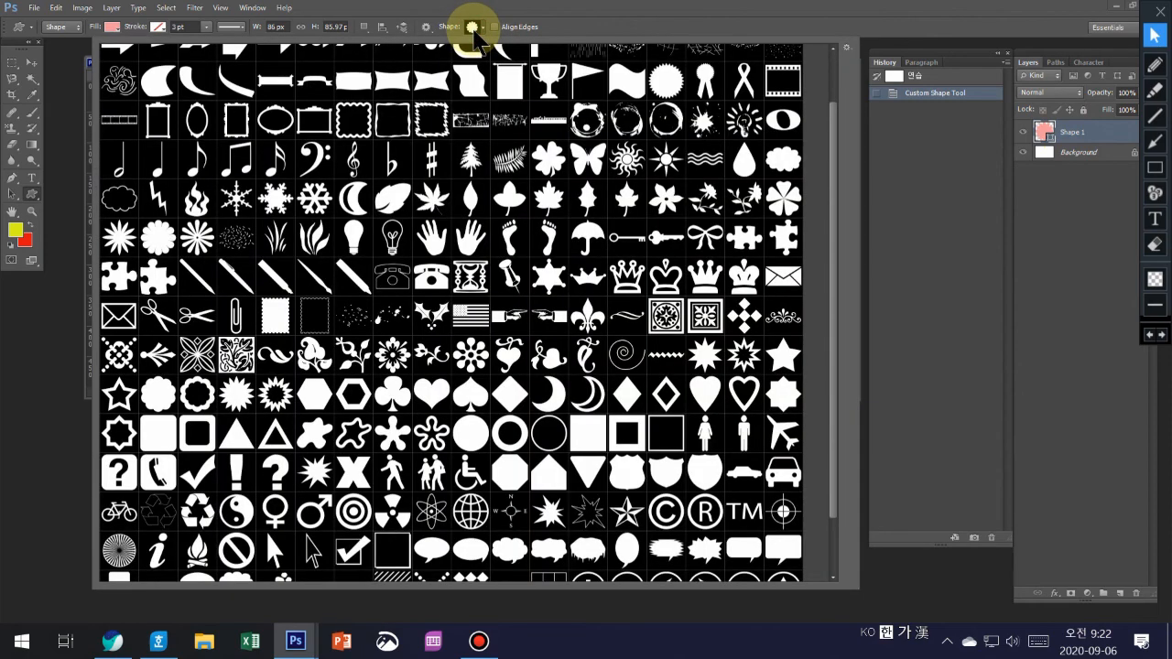
double_click(469, 442)
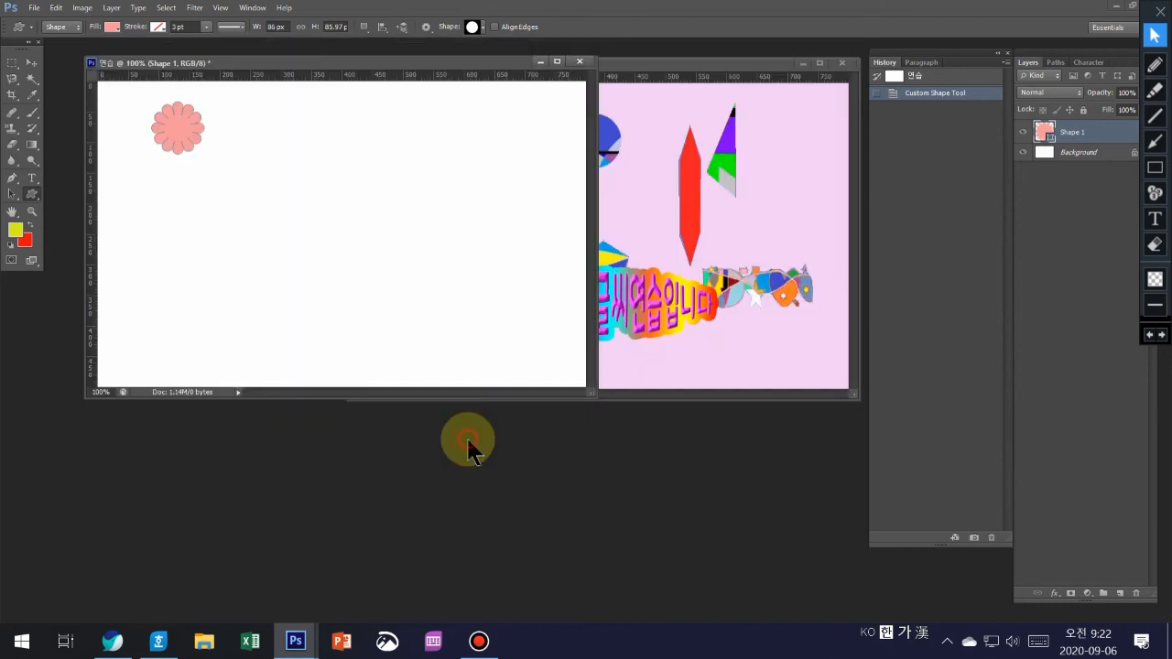
drag(286, 133, 357, 209)
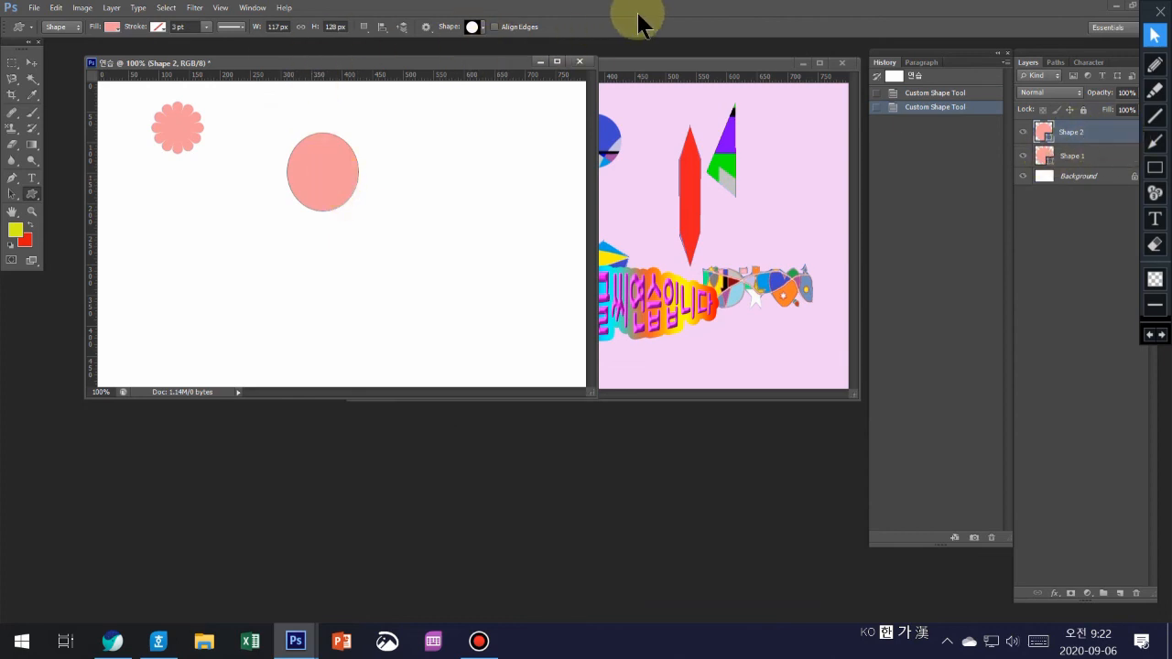
Step: Draw a light pink thick circular ring custom shape, smaller than the solid circle, just to the right of that circle
click(471, 26)
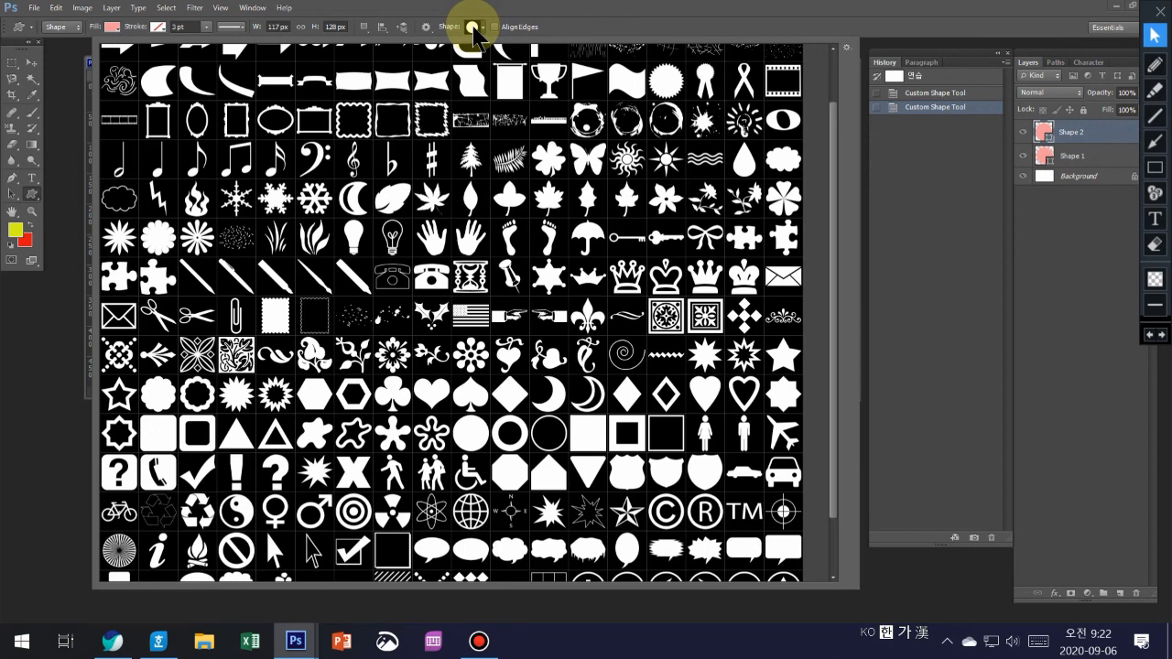
double_click(513, 443)
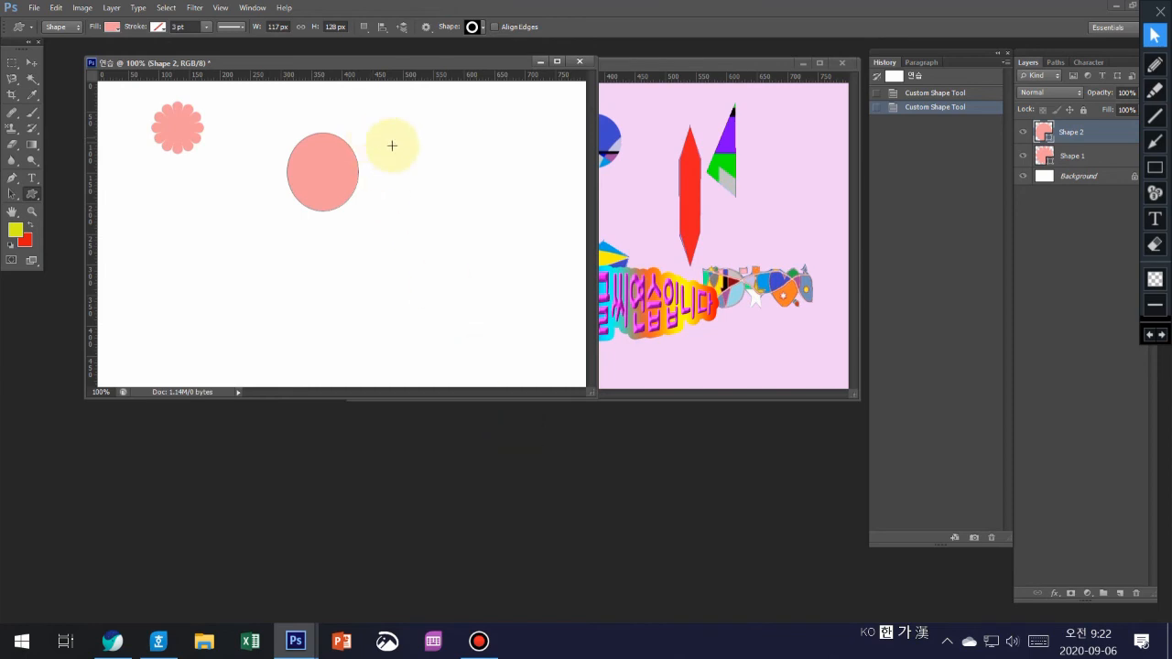
drag(403, 148, 454, 200)
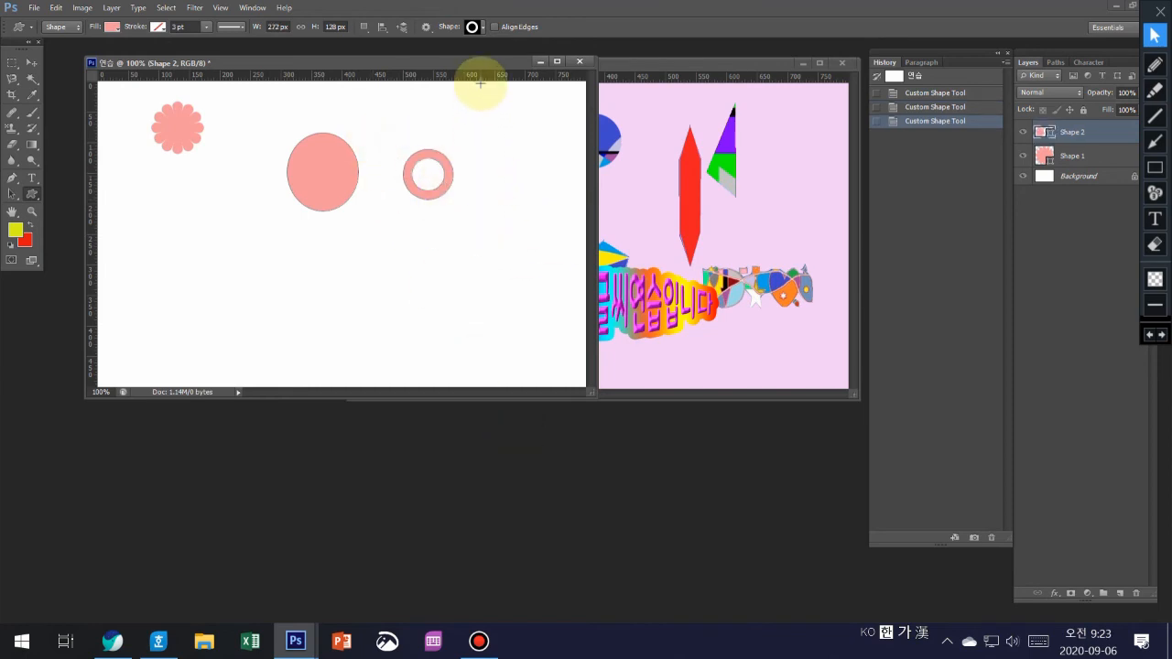
Step: Draw a light pink thin circular outline custom shape below the thick ring, at about the same size as that ring
click(473, 28)
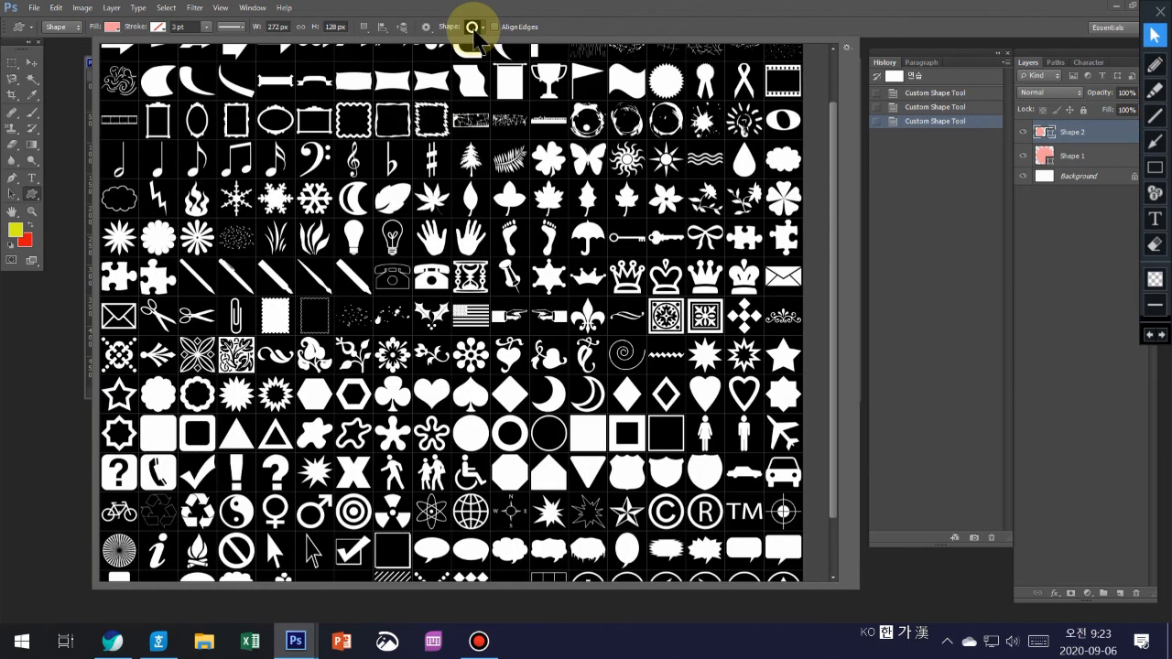
double_click(549, 440)
drag(393, 241, 442, 291)
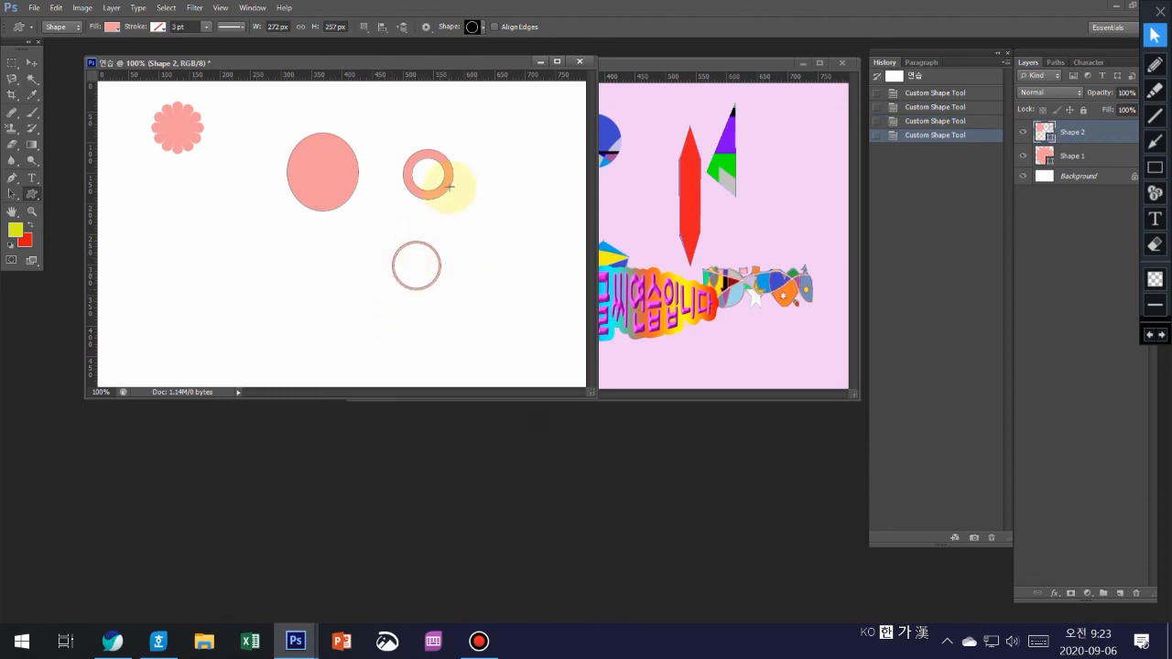
Step: Draw a light pink paint-splatter custom shape about 185 by 167 px in the canvas's lower-left area, below the flower
click(476, 27)
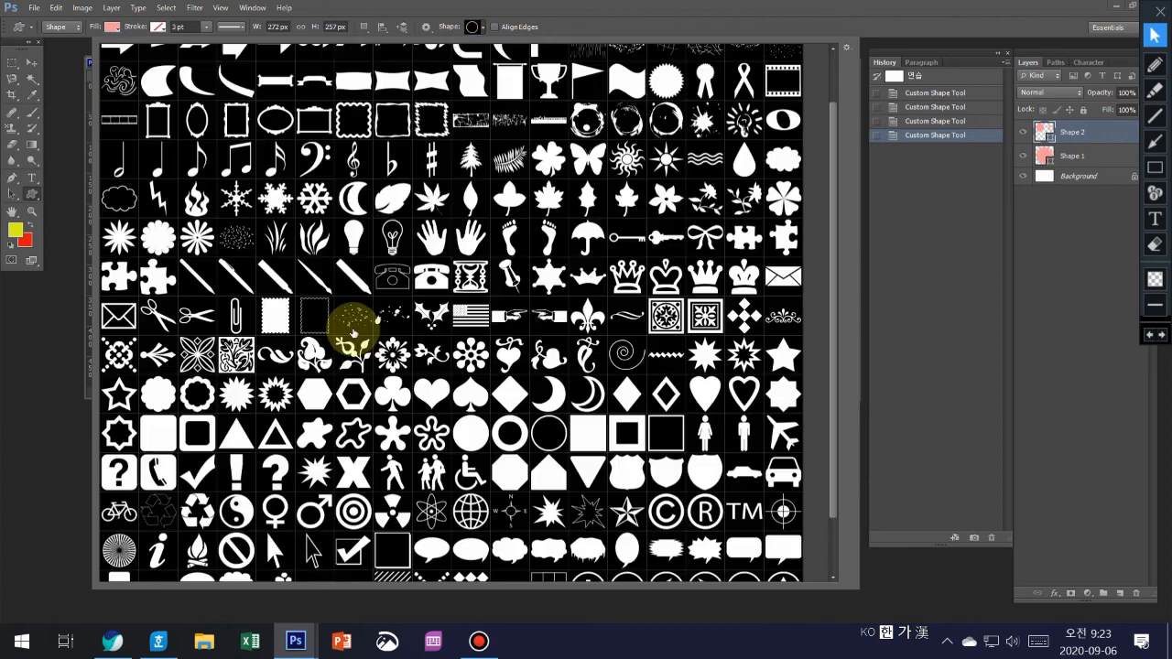
double_click(382, 318)
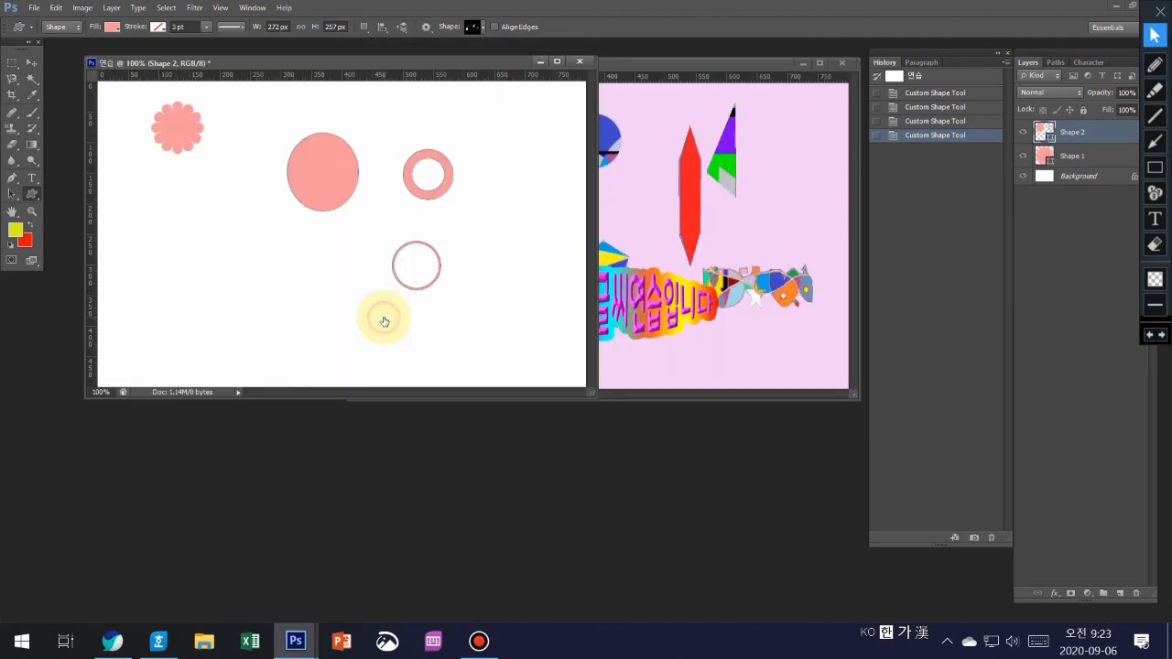
drag(159, 225, 272, 325)
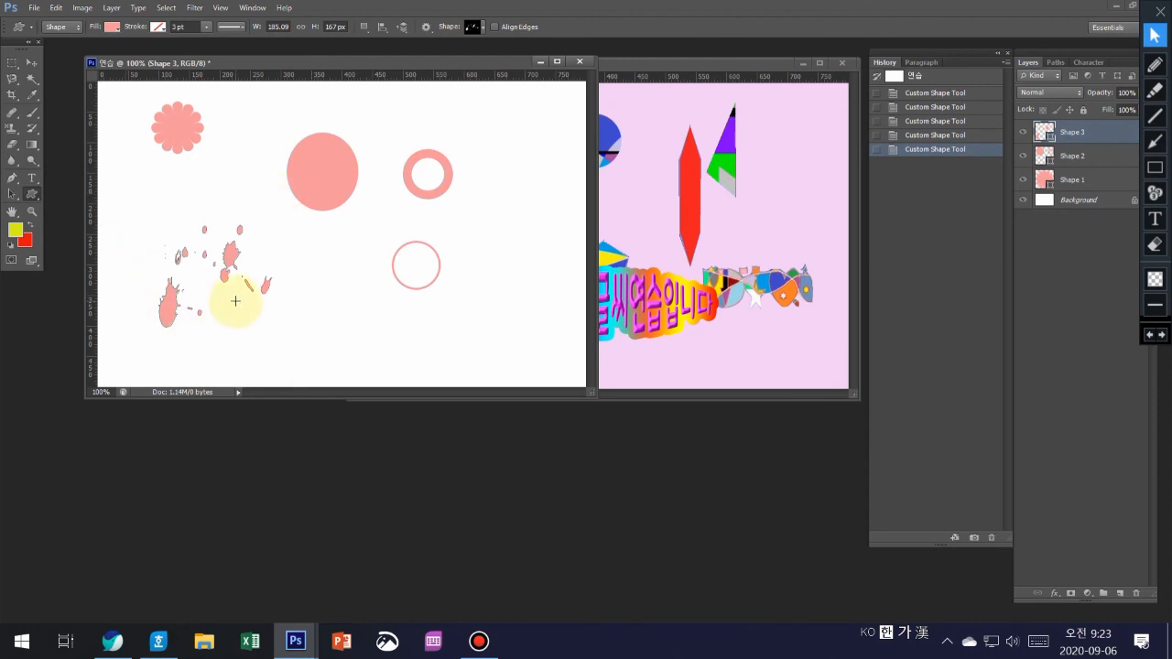